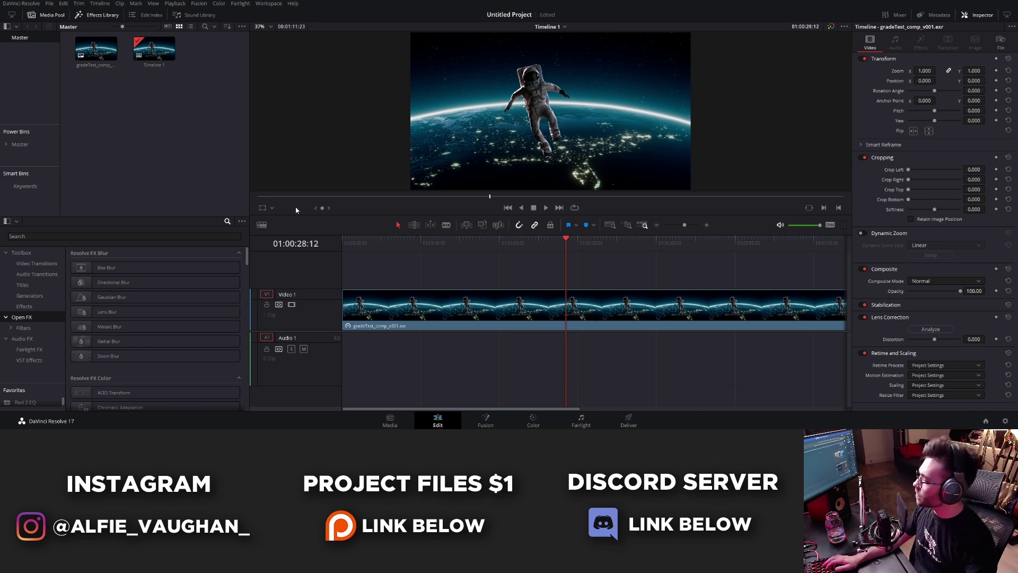
Examine the ungraded astronaut shot full screen at a slightly earlier frame, and return to the editing layout.
key("ctrl+f")
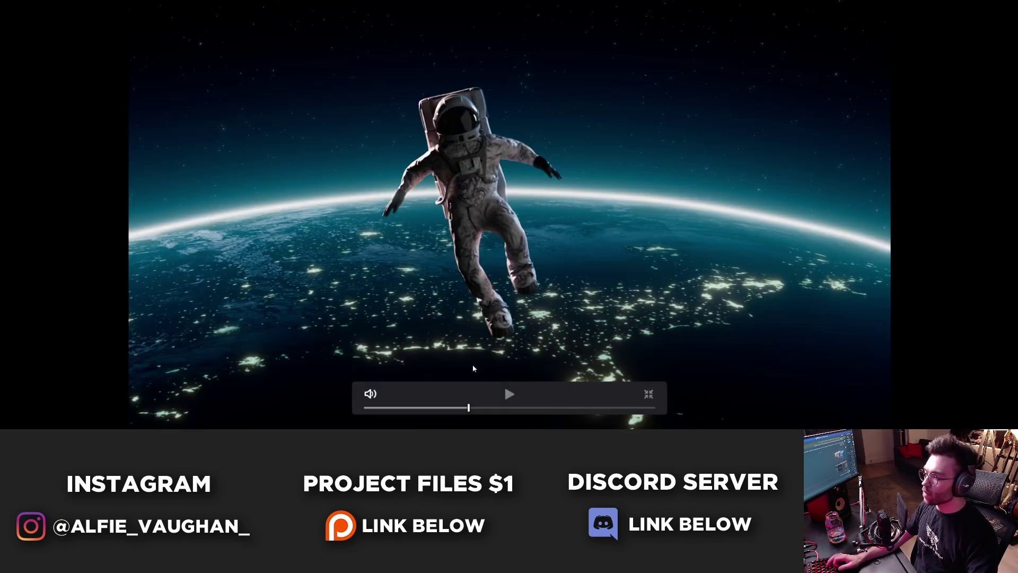
left_click(460, 407)
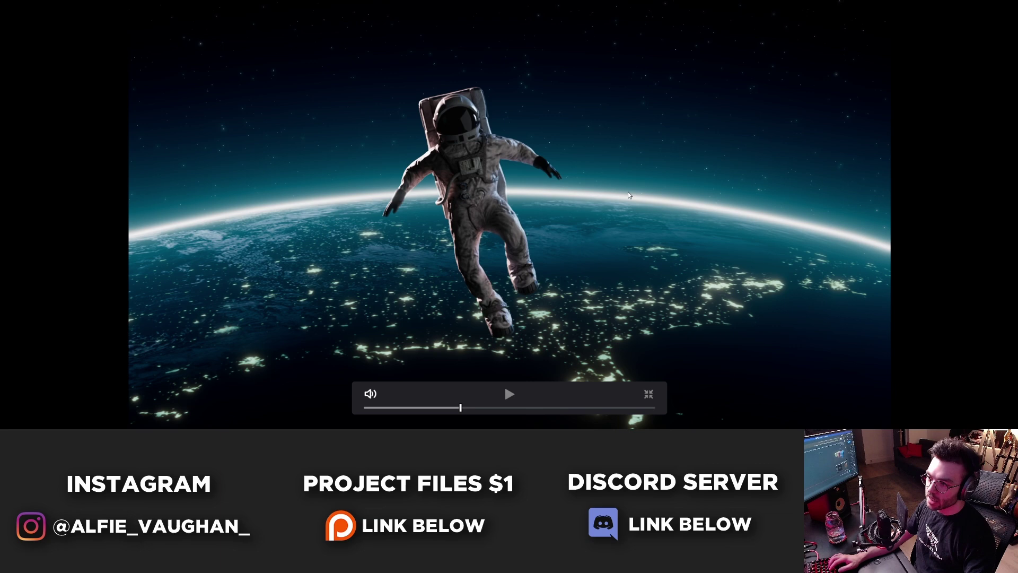
key("Escape")
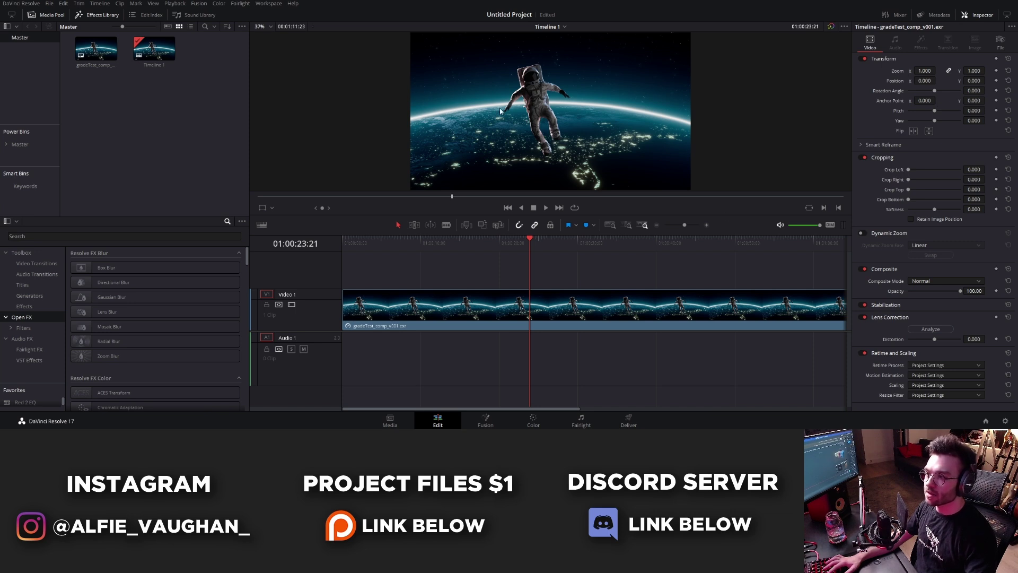
Search the effects library for "dehancer" and apply Dehancer Pro to the gradeTest_comp_v001.exr clip on Video 1.
left_click(72, 236)
type("deja")
key("BackSpace")
key("BackSpace")
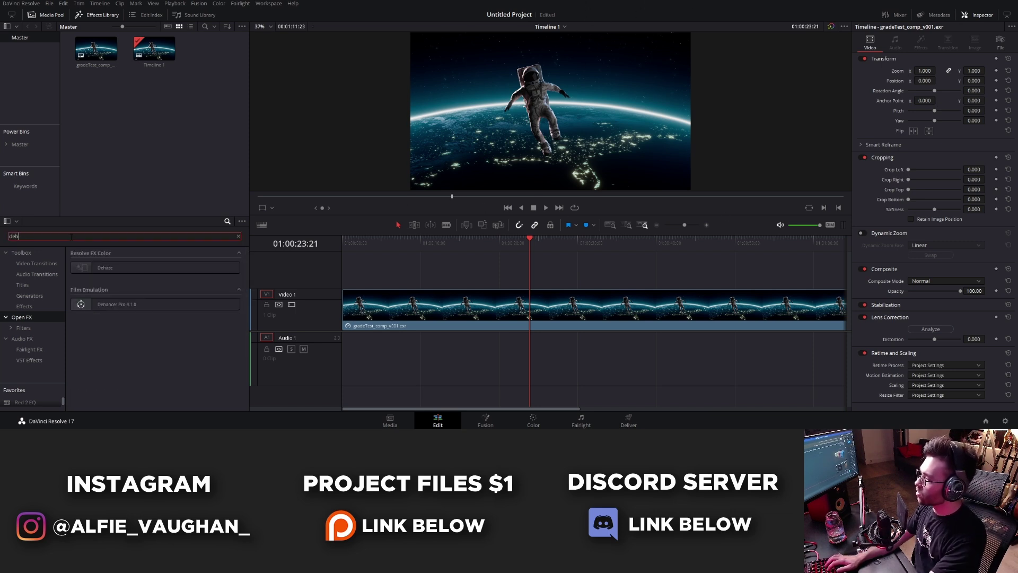
type("hancer")
left_click_drag(119, 274, 374, 305)
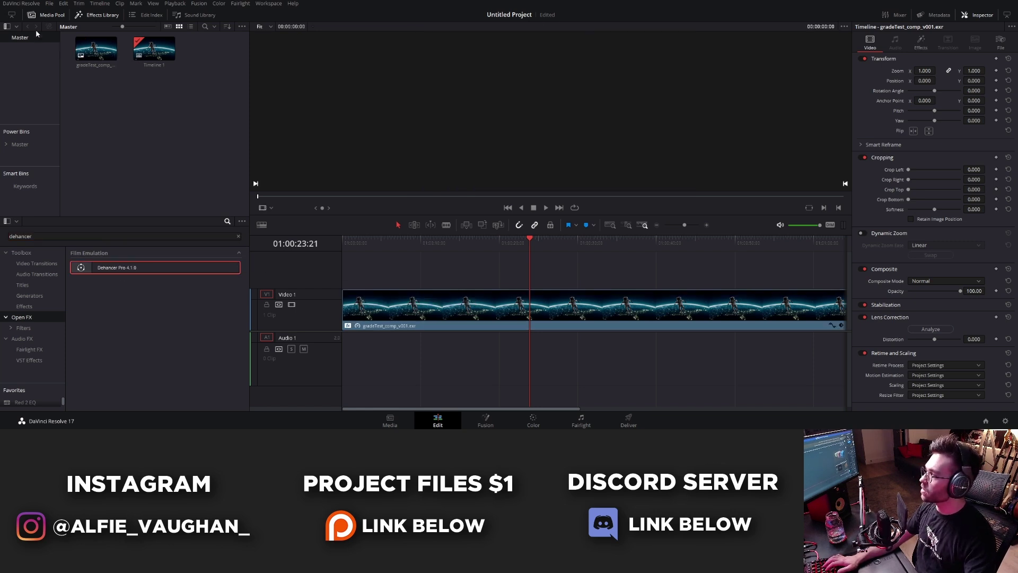
Hide the bin list and show the Open FX settings of the gradeTest_comp_v001.exr clip.
left_click(7, 26)
left_click(742, 297)
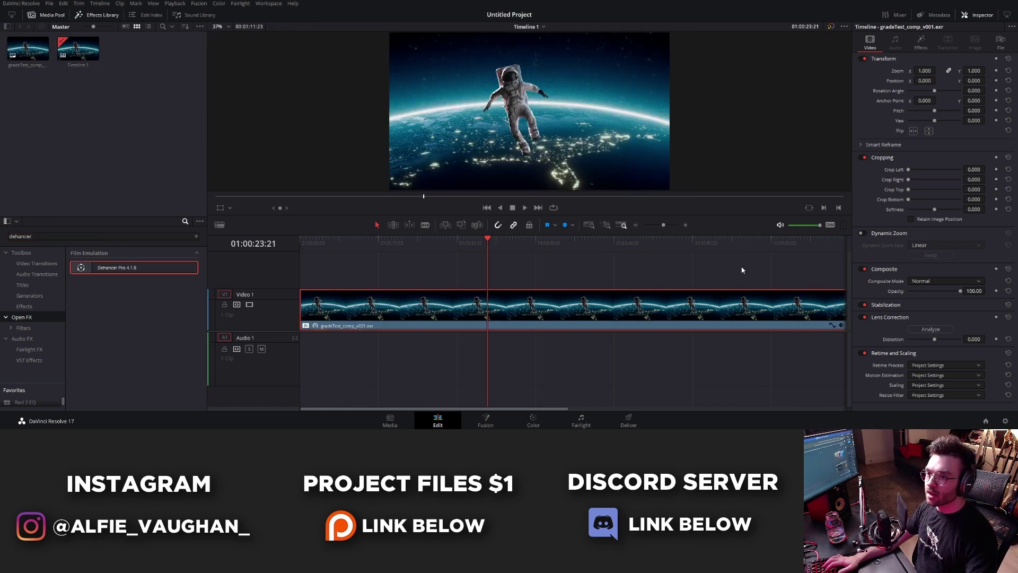
left_click(921, 42)
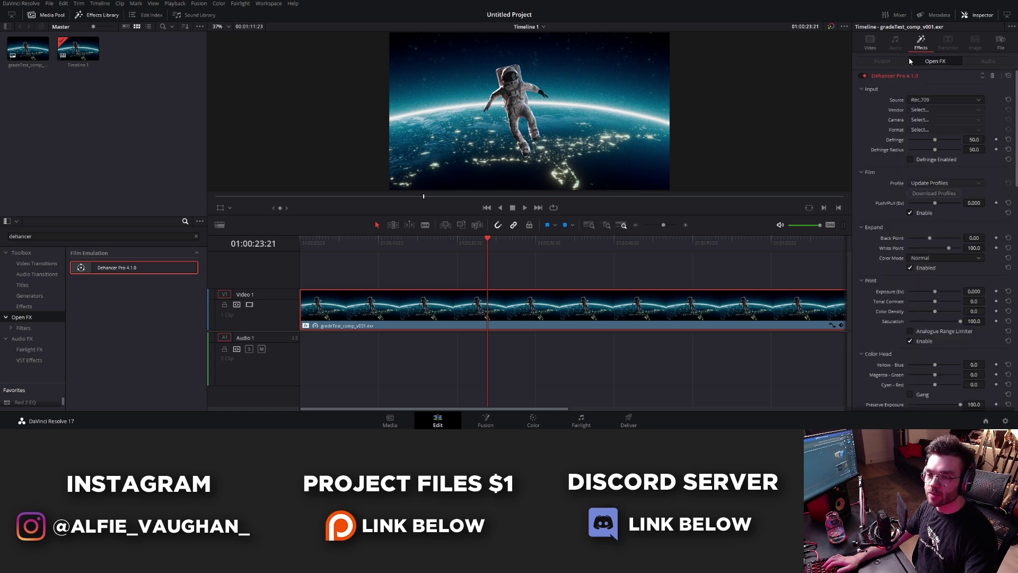
Enlarge the viewer image and move the playhead back to 01:00:08:07.
left_click_drag(520, 347, 433, 351)
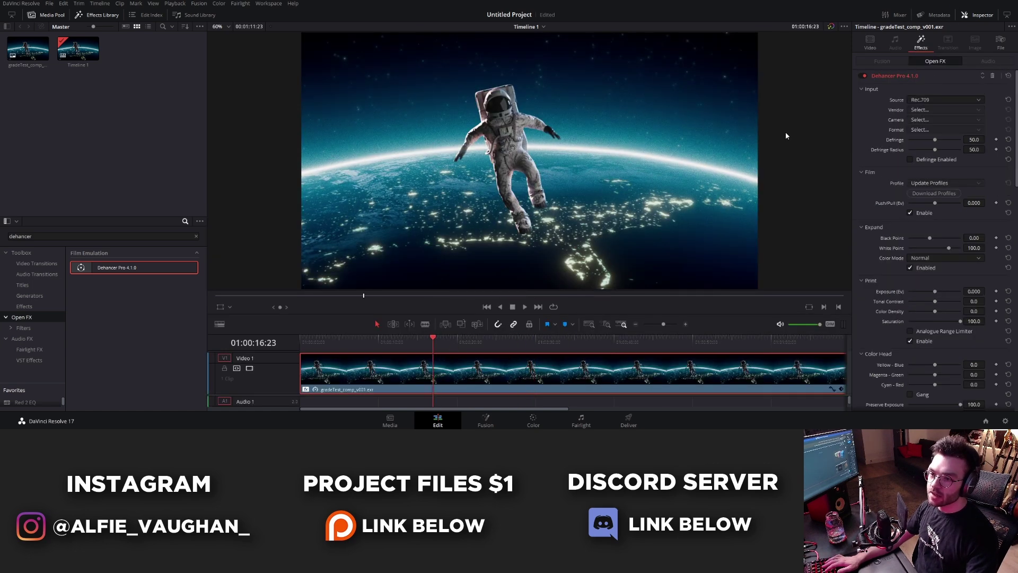
scroll(629, 122, "up", 4)
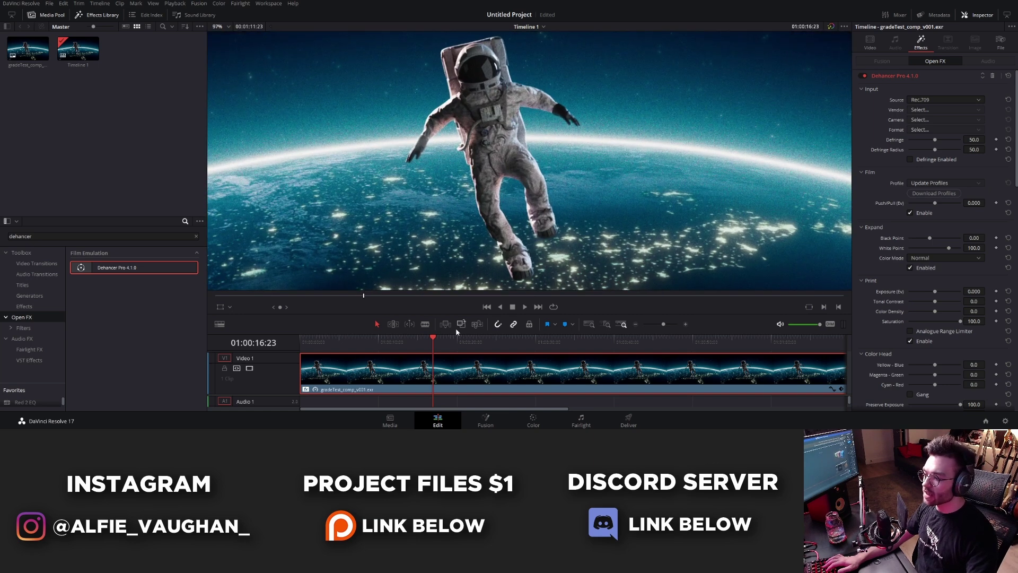
left_click(539, 340)
left_click_drag(552, 346, 364, 343)
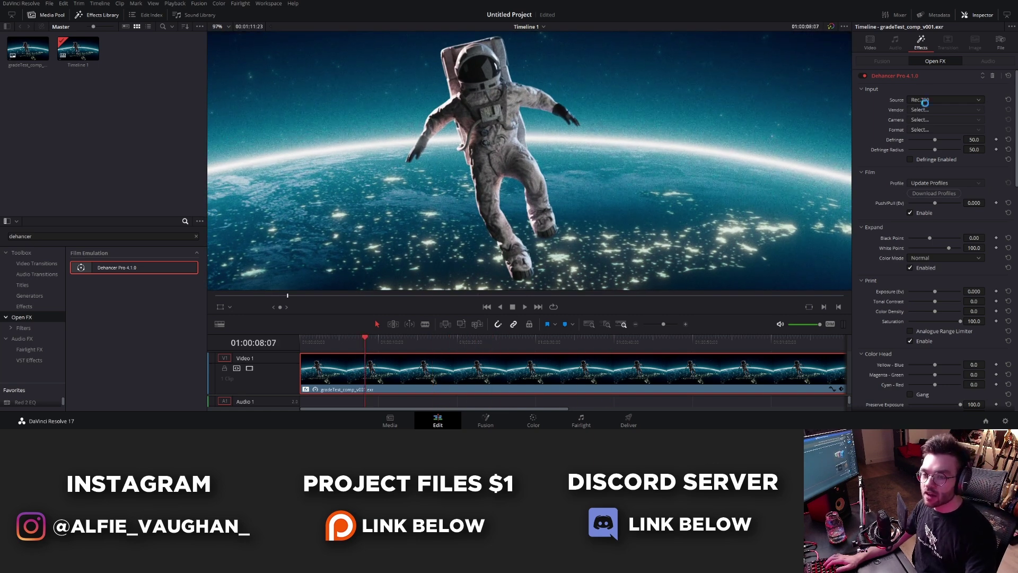
Try Choose Camera as the Dehancer input source and undo the change.
left_click(942, 100)
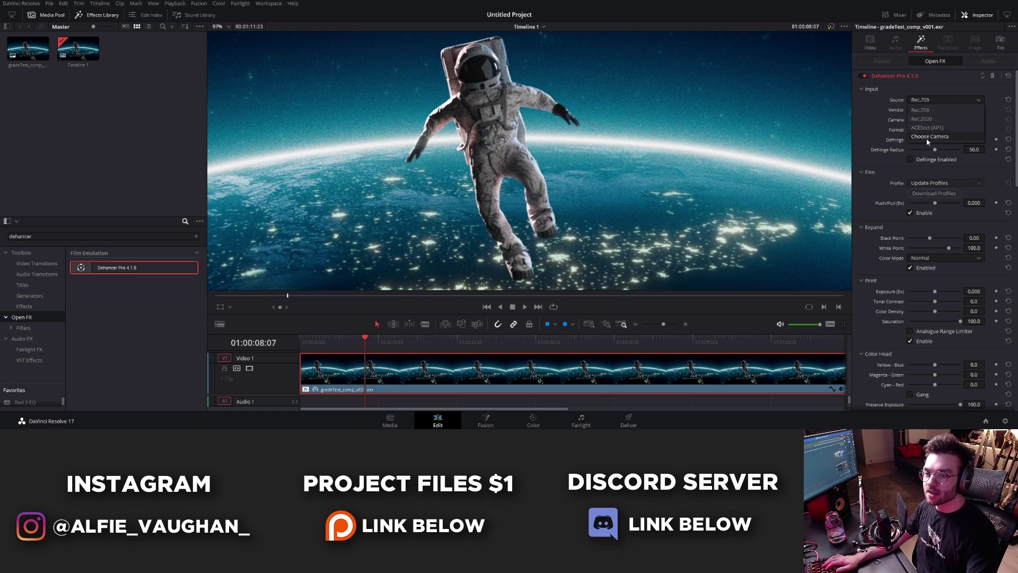
left_click(942, 138)
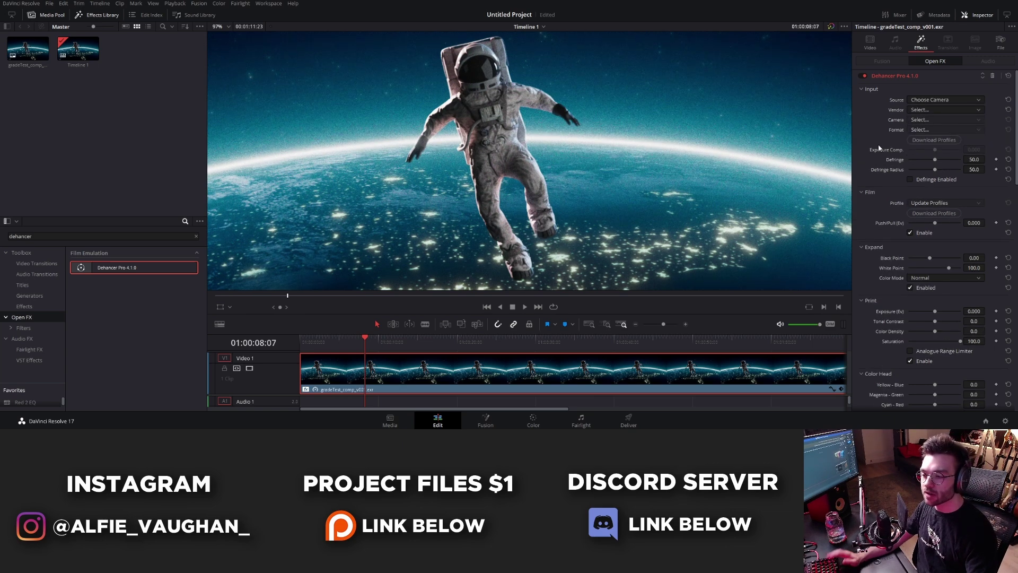
key("ctrl+z")
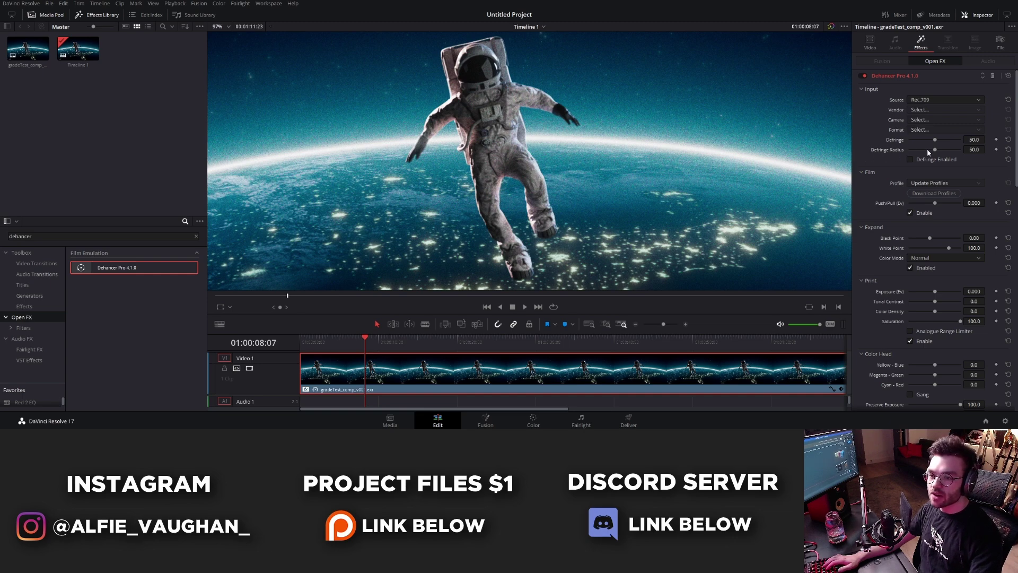
Examine the default Dehancer look up close on the astronaut and the Earth's horizon, and reframe the whole shot.
key("shift+z")
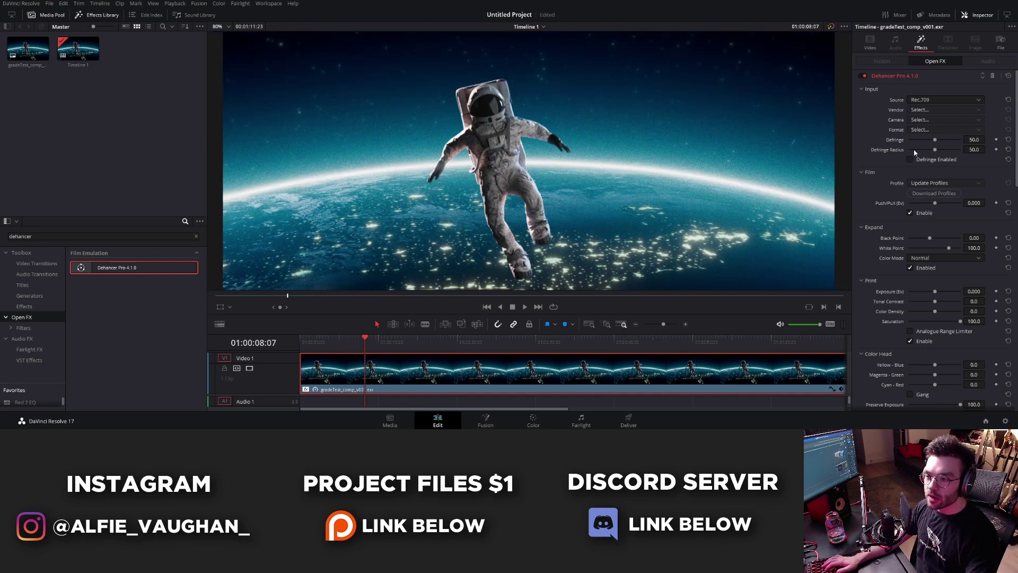
scroll(524, 166, "up", 4)
scroll(469, 137, "down", 3)
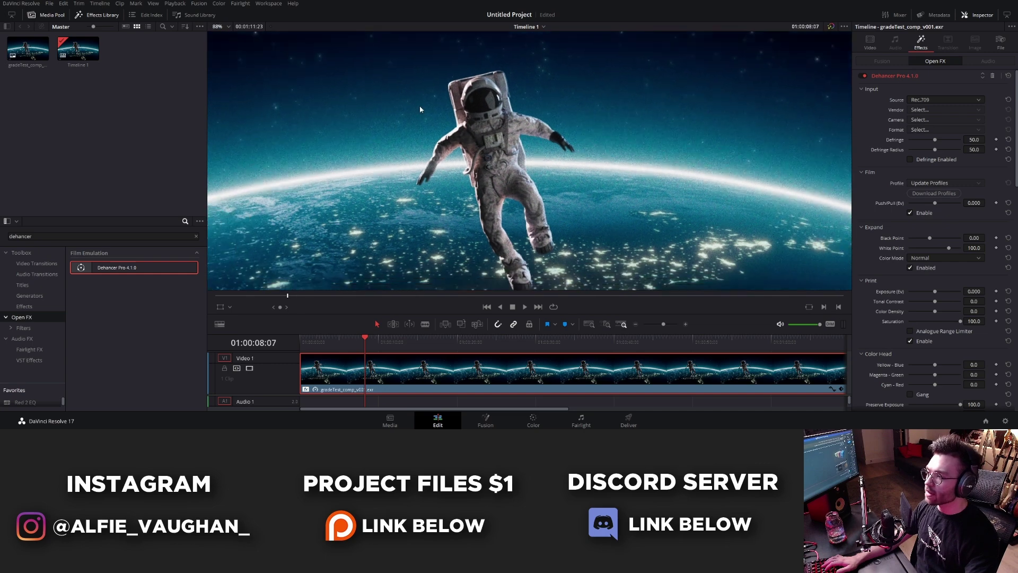
left_click_drag(420, 110, 352, 80)
scroll(751, 83, "up", 3)
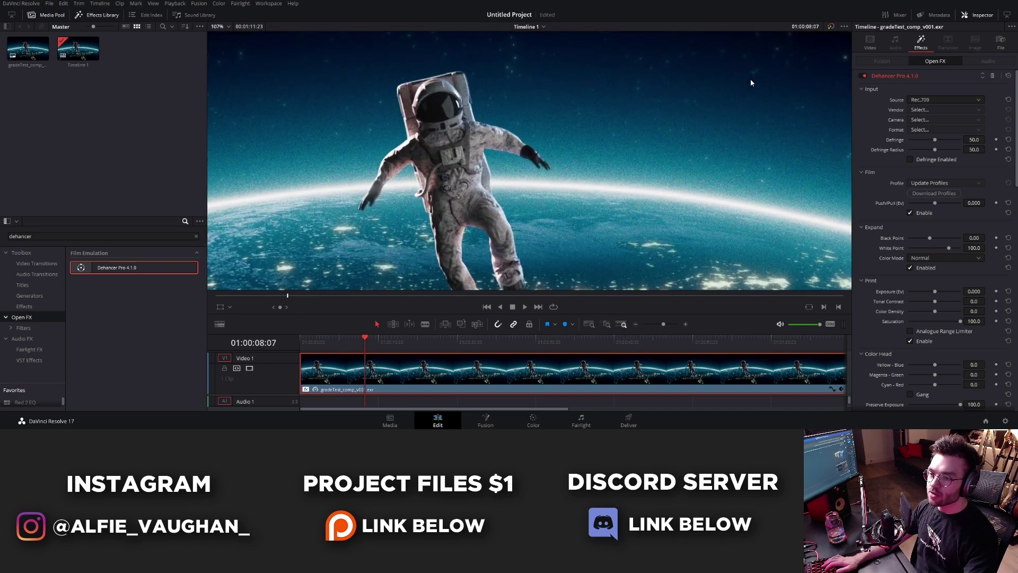
scroll(596, 152, "down", 2)
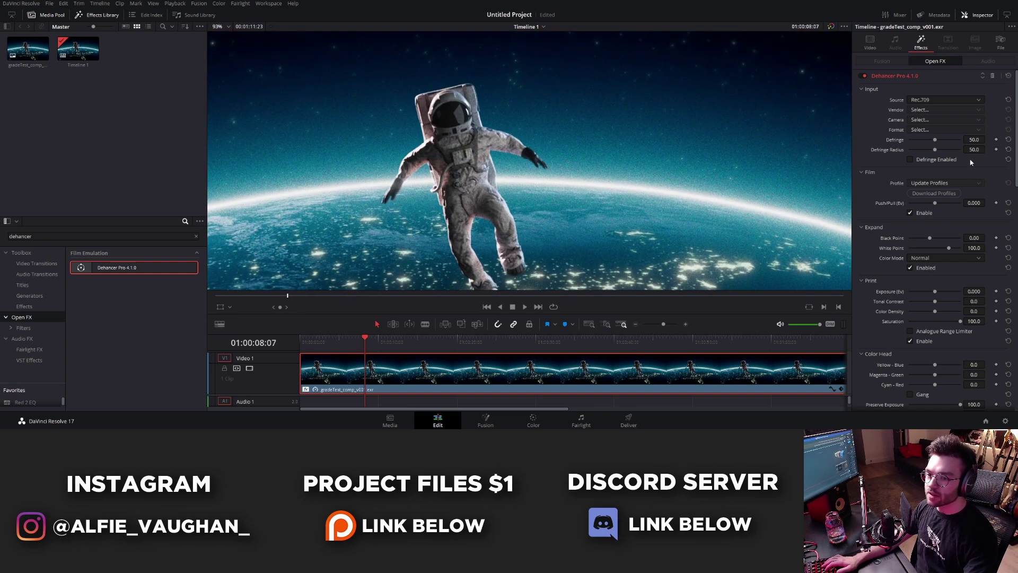
scroll(693, 210, "down", 2)
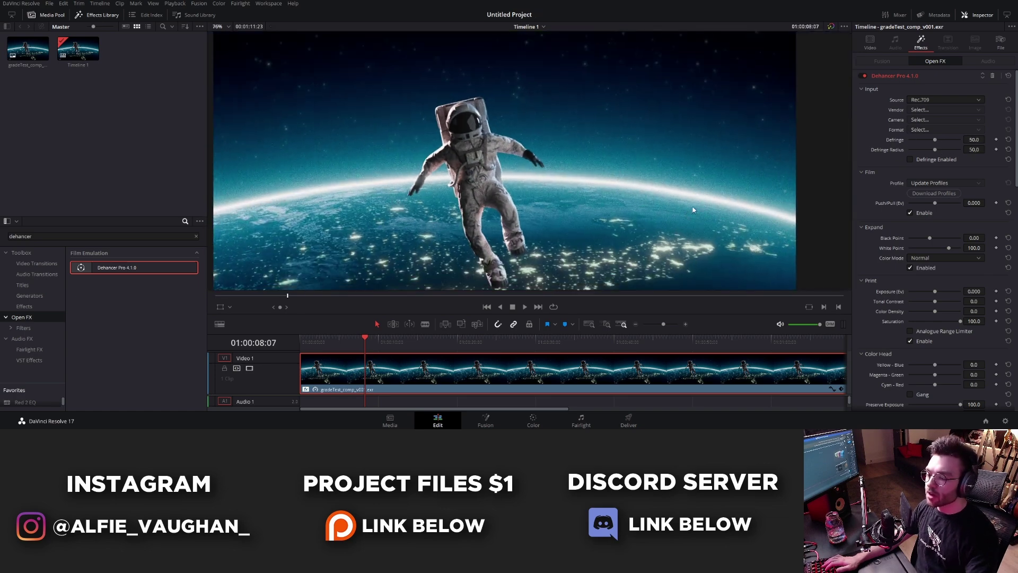
left_click_drag(594, 146, 625, 110)
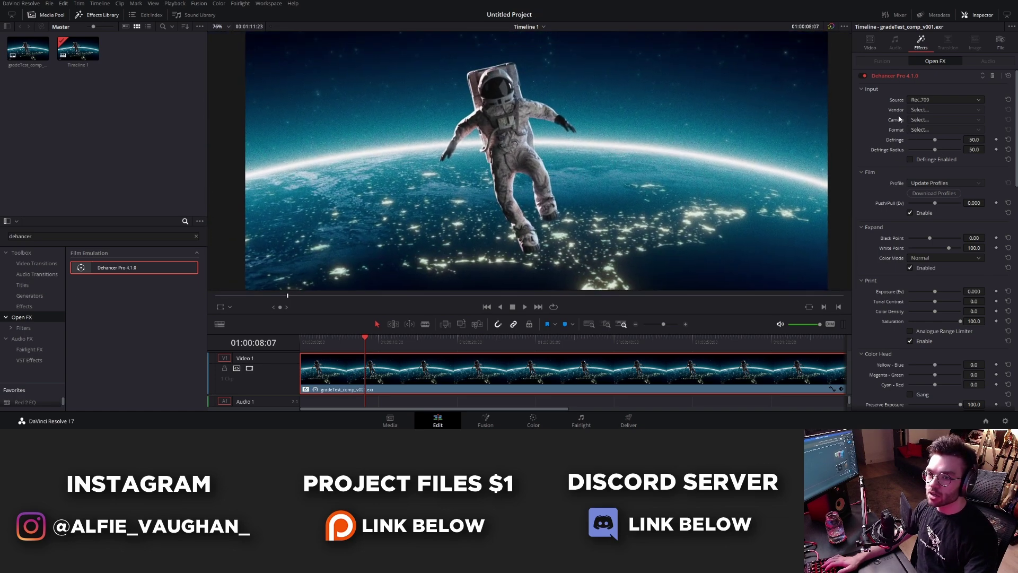
Download the Dehancer film profiles and inspect their effect on the astronaut shot.
left_click(934, 193)
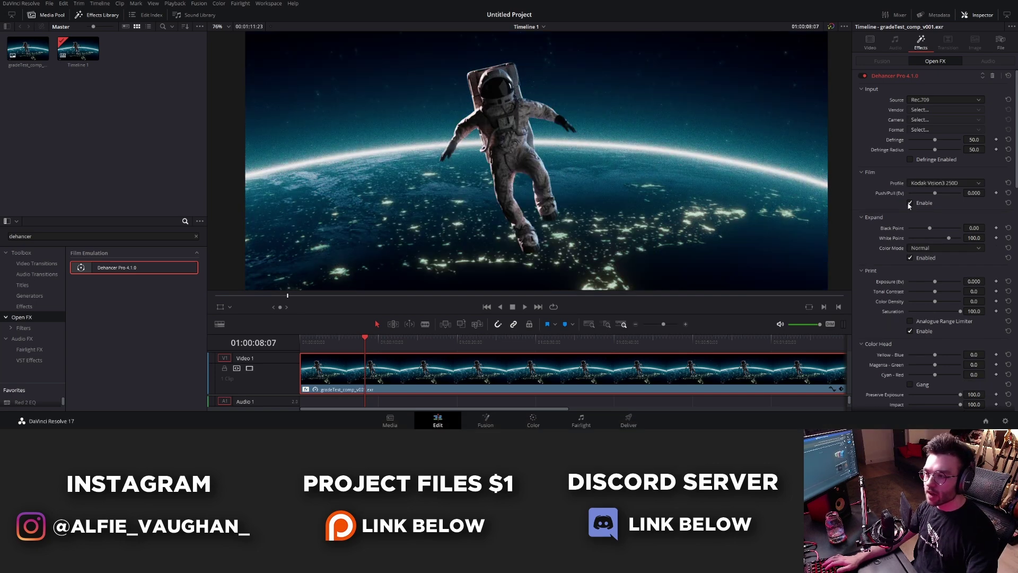
scroll(537, 139, "up", 4)
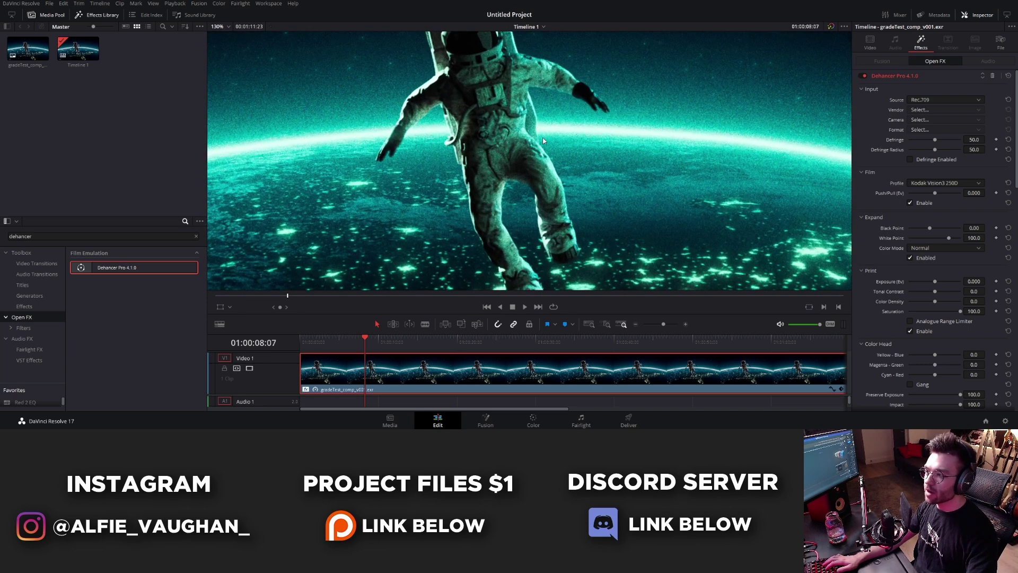
scroll(537, 138, "down", 2)
Try the film profiles Svema Type-42, Rollei Ortho 25, Kodak Portra 160VC and Kodak Eastman Double-X 5222 on the shot.
left_click(944, 183)
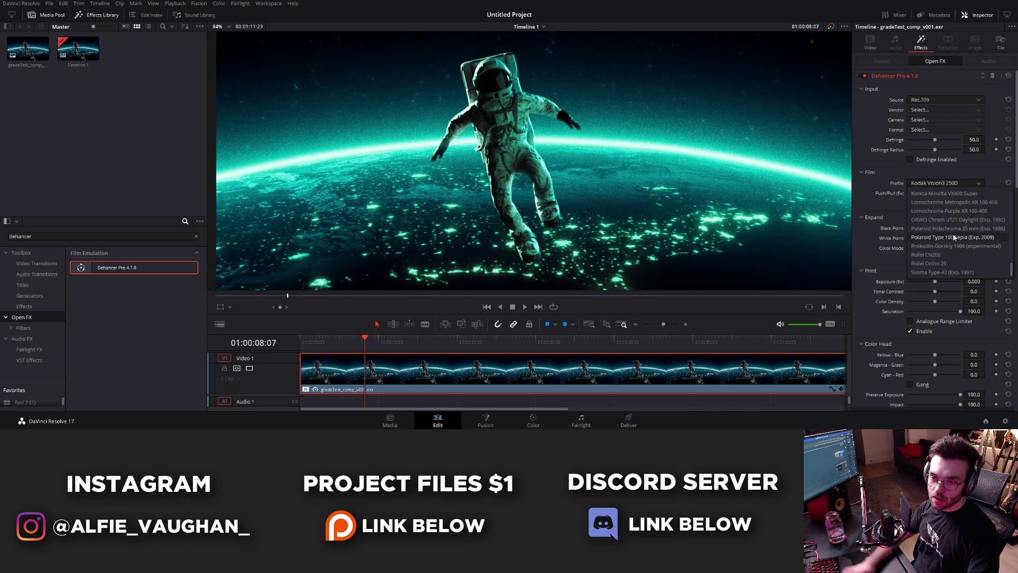
left_click(945, 253)
left_click(945, 182)
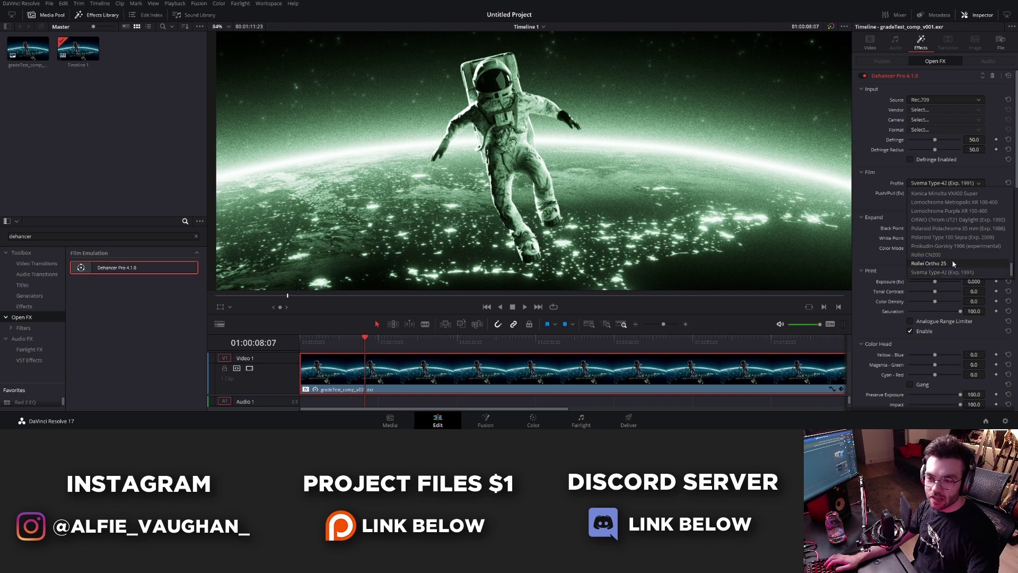
left_click(953, 263)
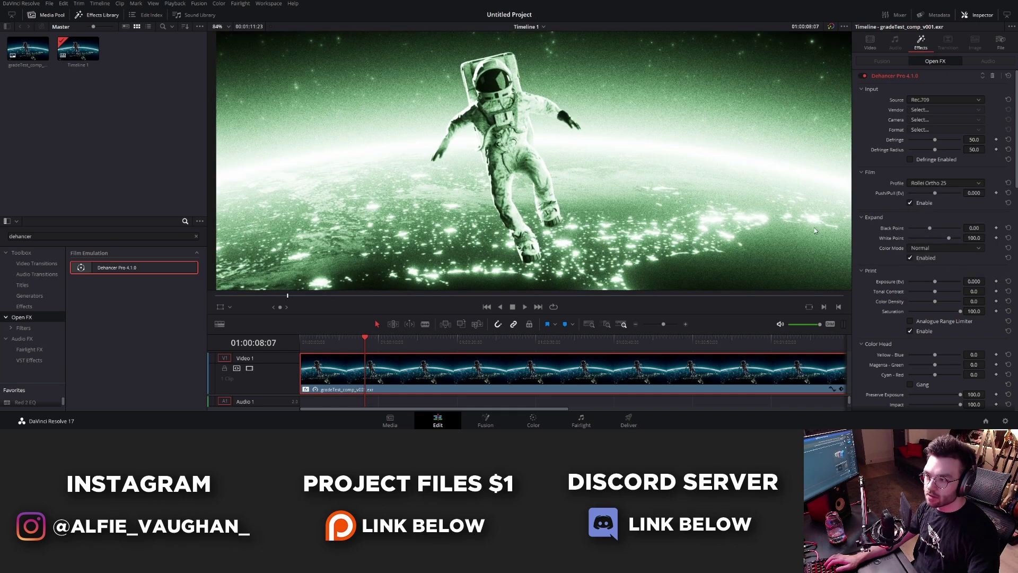
left_click(928, 183)
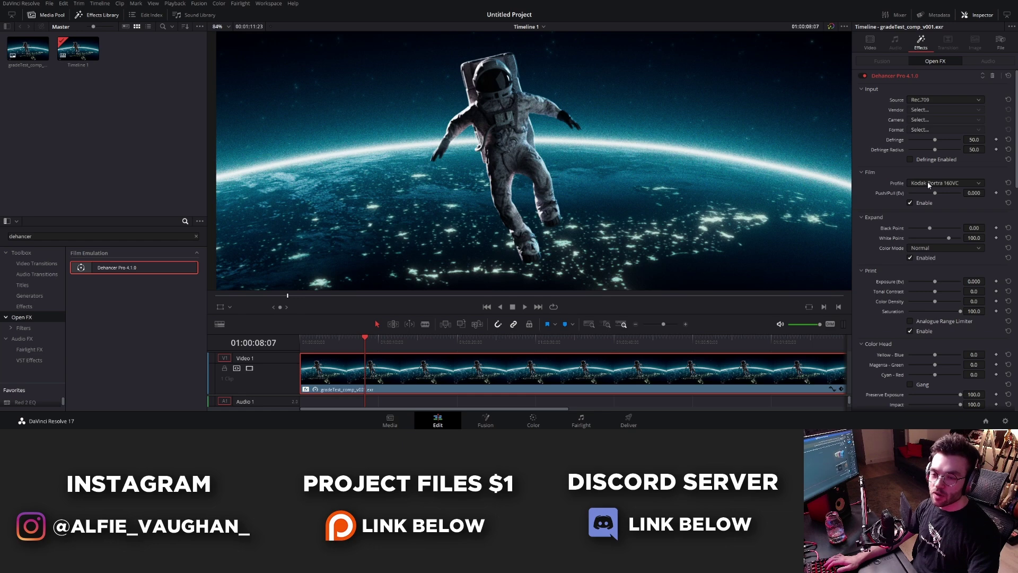
left_click(929, 183)
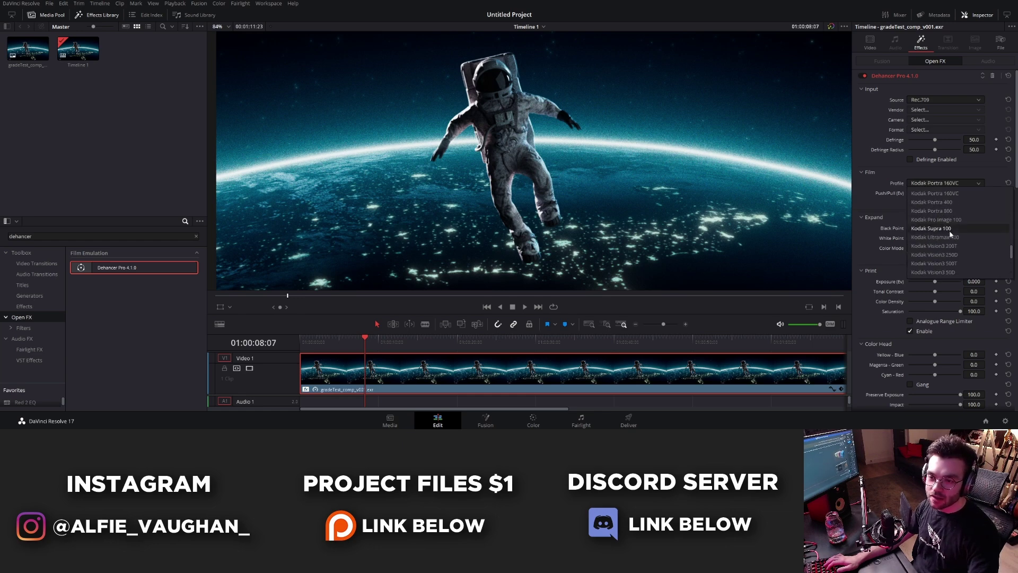
scroll(949, 236, "up", 6)
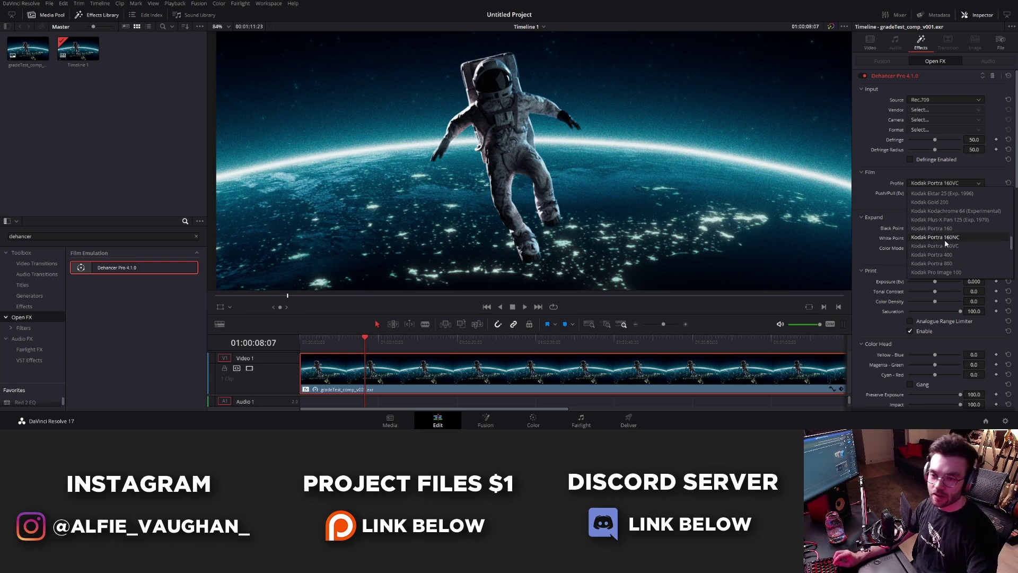
left_click(945, 238)
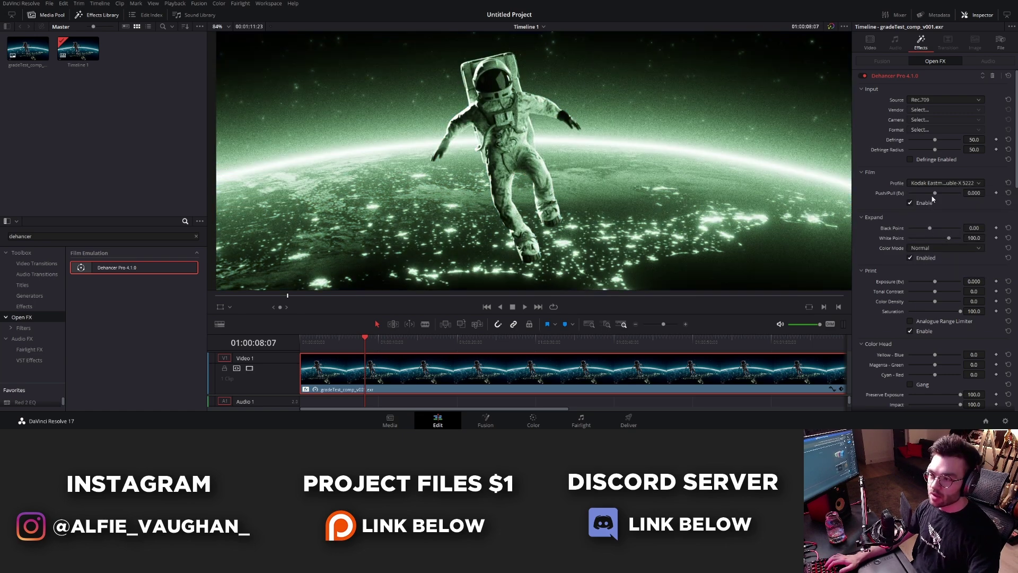
Try the film profiles Fujicolor Print (Industrial) 400, Fuji Eterna (Exp. 2013), Cinestill 800T and Agfacolor Portrait XPS 160.
left_click(941, 183)
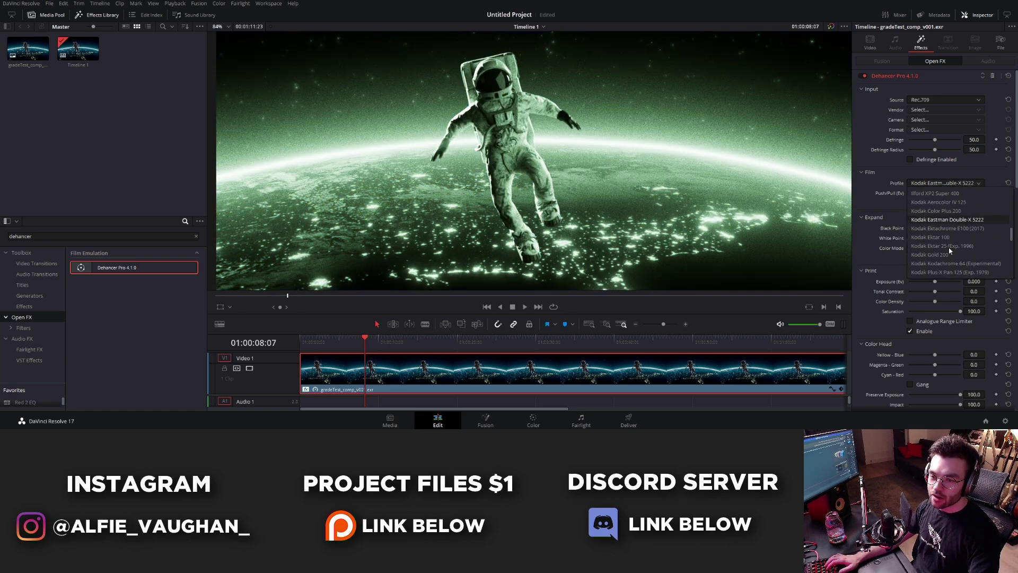
left_click(947, 246)
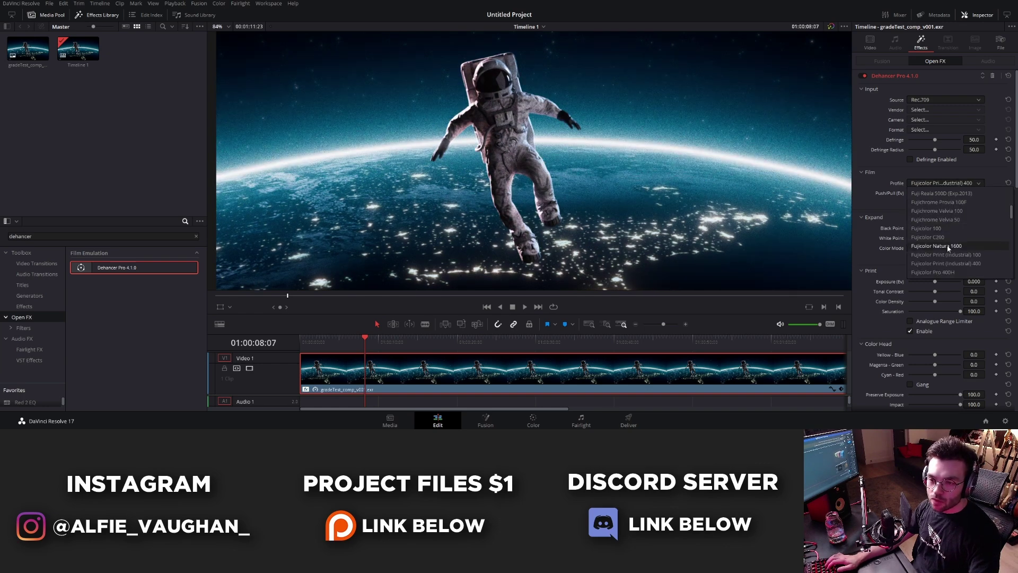
left_click(949, 237)
left_click(961, 182)
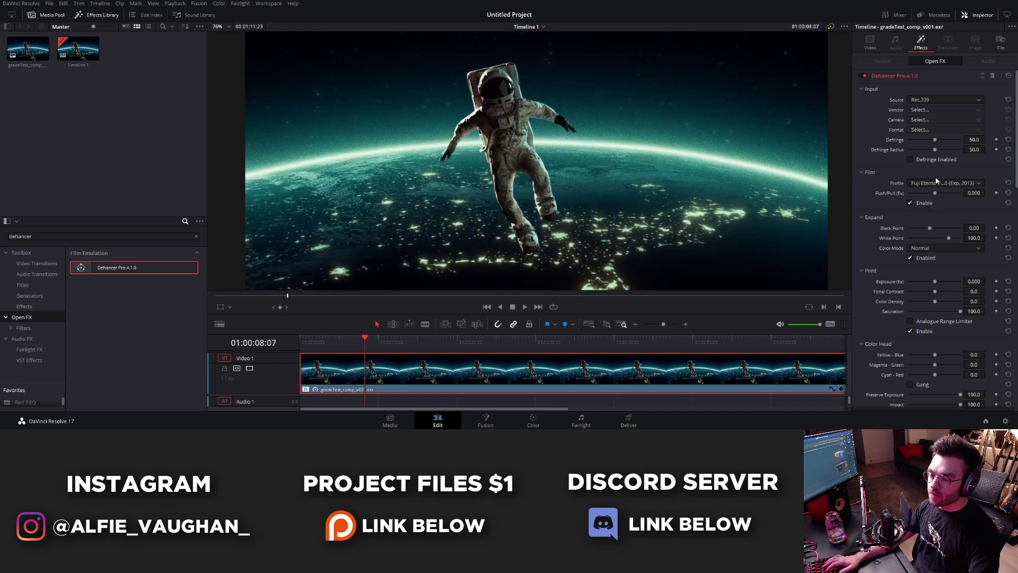
left_click(938, 183)
left_click(947, 228)
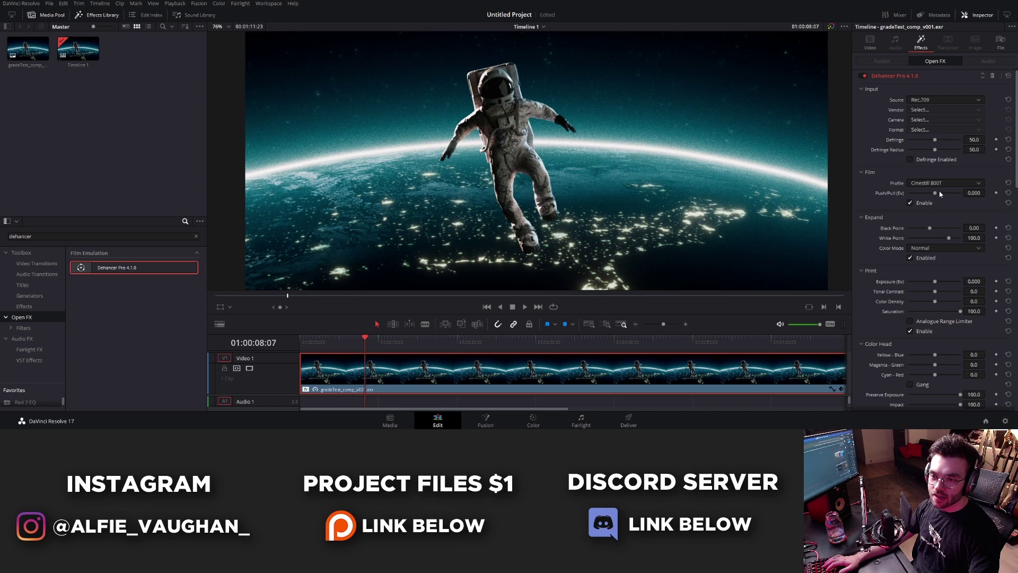
left_click(942, 183)
left_click(951, 218)
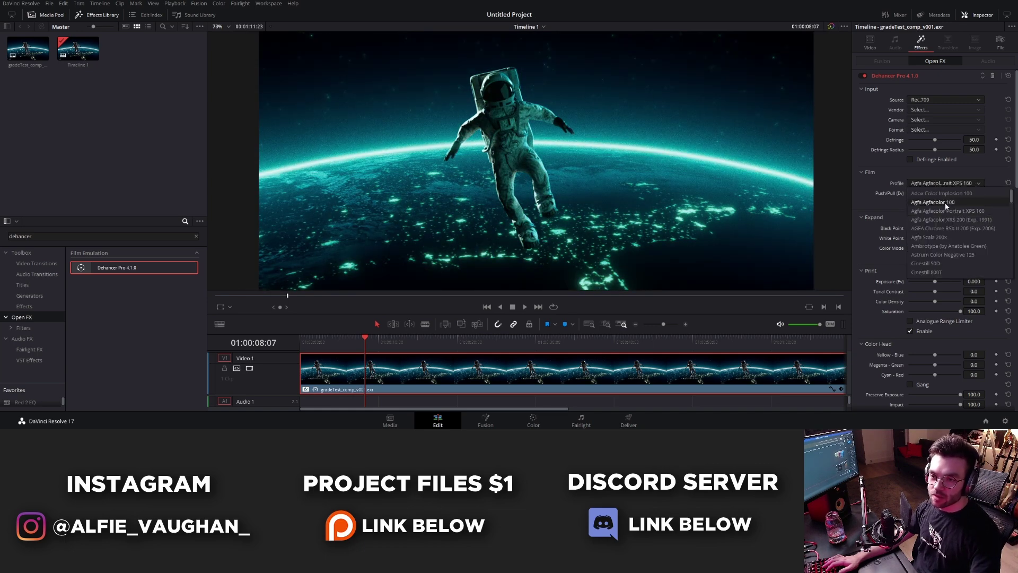
Set the film profile to Adox Color Implosion 100 and disable the Film section.
left_click(945, 202)
left_click(950, 183)
left_click(921, 203)
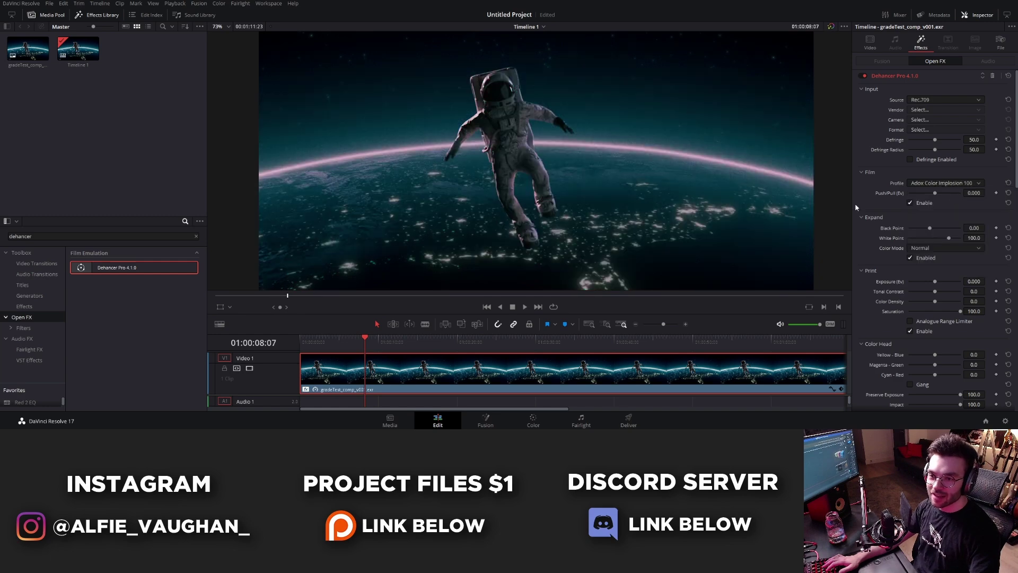
left_click(910, 202)
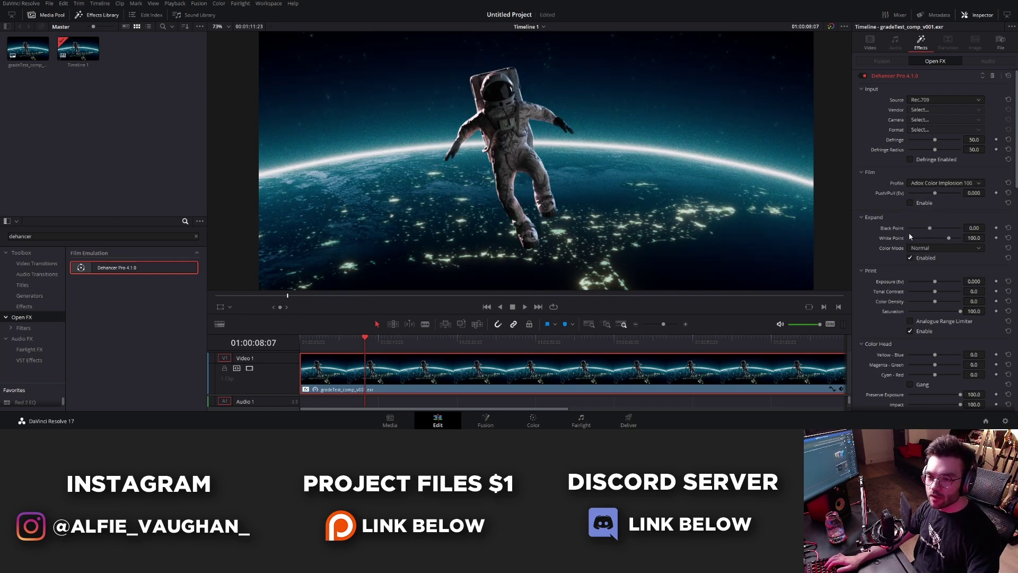
Try a lower Expand White Point and a different Print Exposure on the shot, restoring both to their defaults.
left_click_drag(949, 238, 941, 238)
left_click(1008, 239)
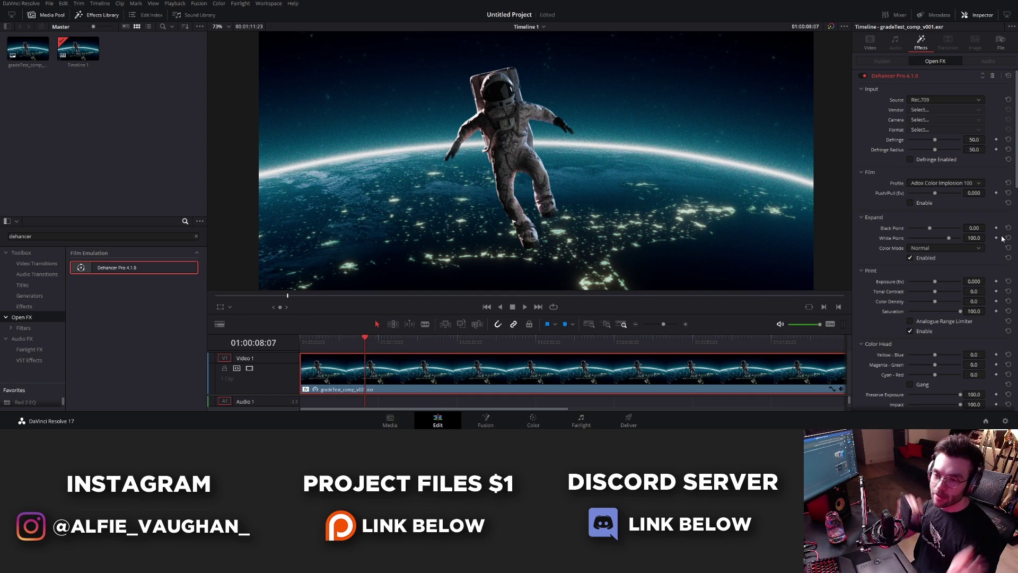
key("ctrl+s")
scroll(915, 249, "down", 3)
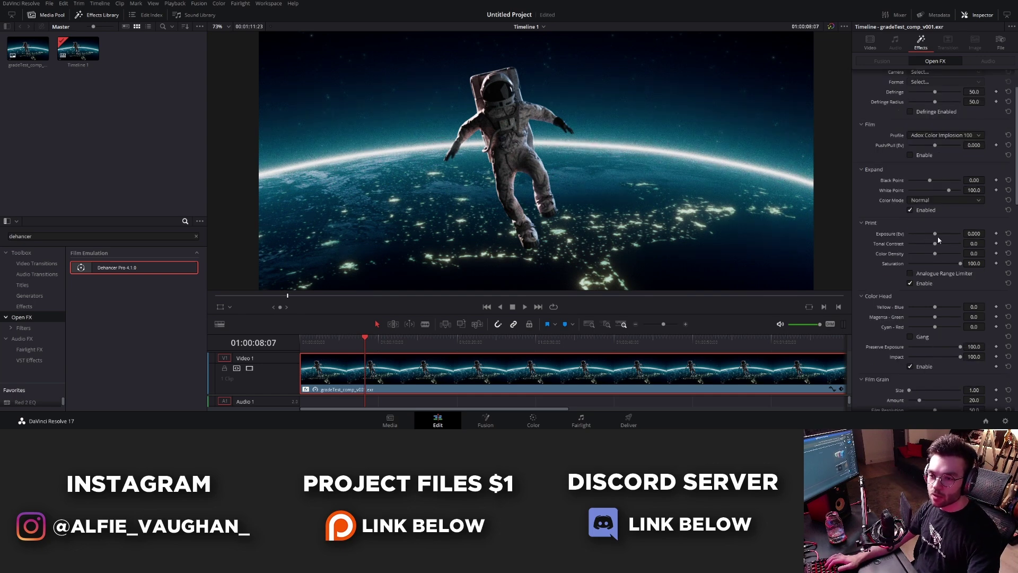
left_click_drag(936, 233, 923, 268)
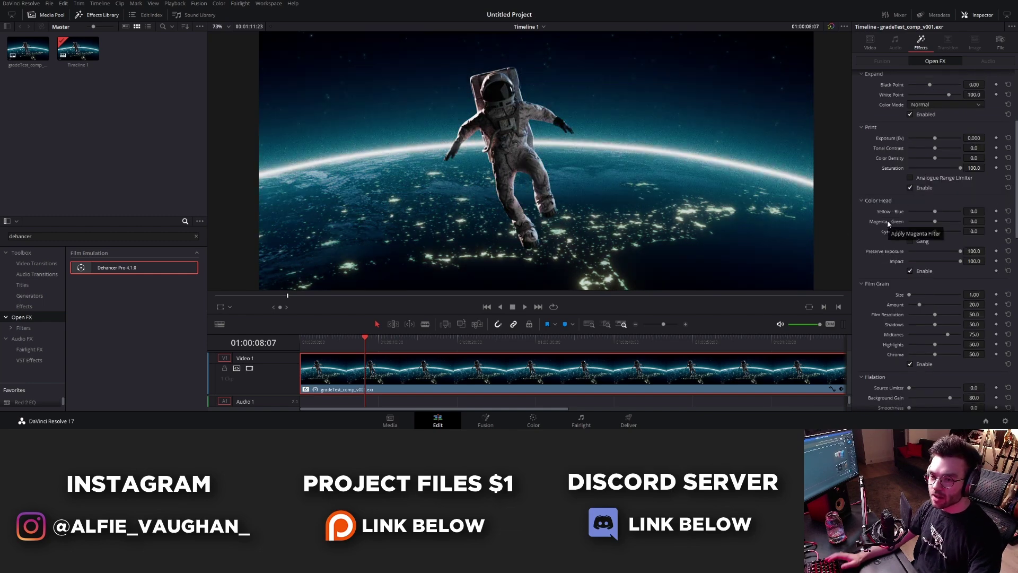
Gang the Color Head controls and set Yellow-Blue, Magenta-Green and Cyan-Red to -29.0.
left_click_drag(935, 211, 921, 253)
left_click(1008, 212)
left_click(927, 242)
scroll(904, 270, "down", 2)
key("ctrl+z")
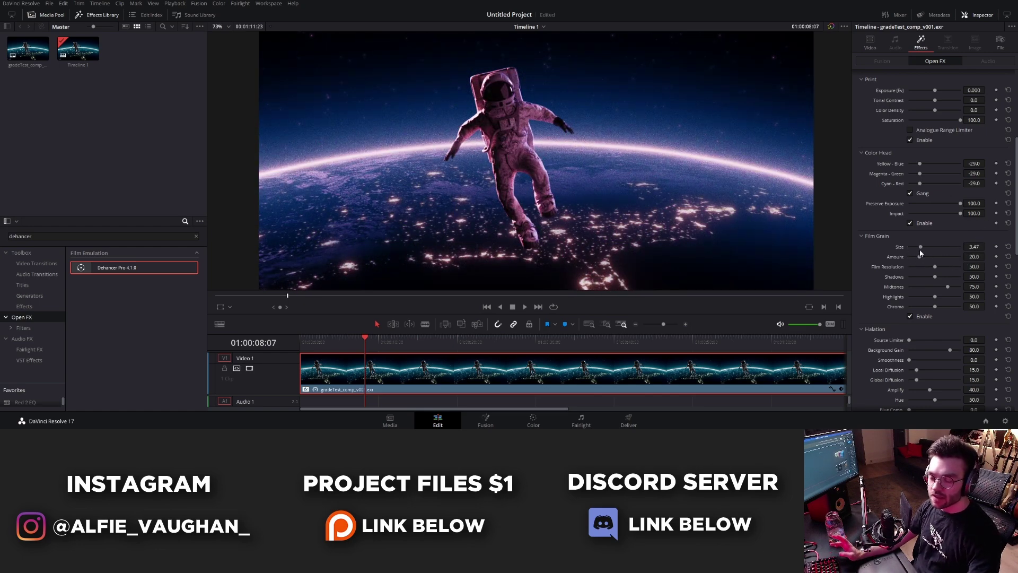
Try a Film Grain Size of 8.16 and, at default size, grain Shadows of 36.5 and Midtones of 62.0.
left_click_drag(923, 252, 943, 255)
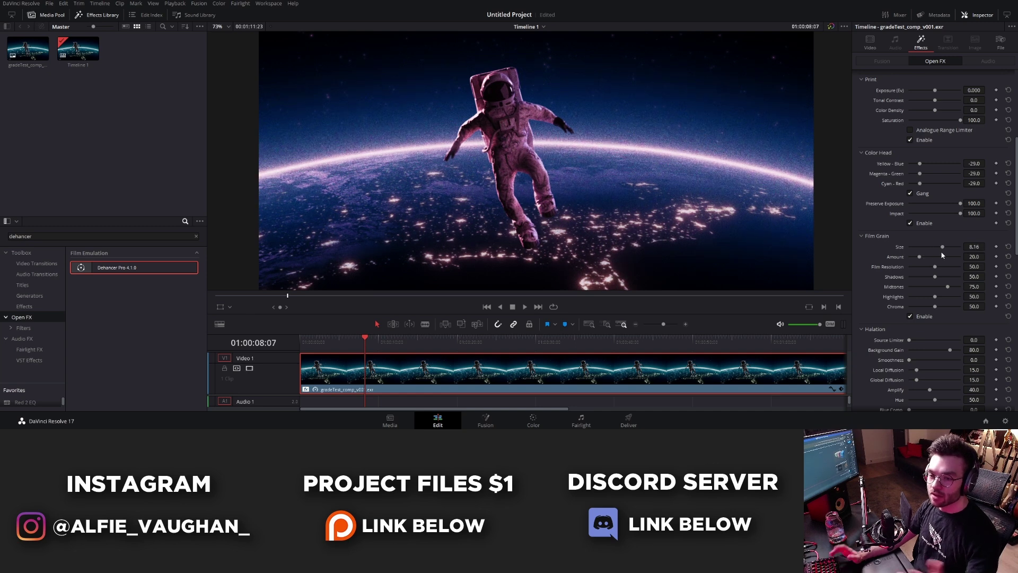
left_click(1008, 247)
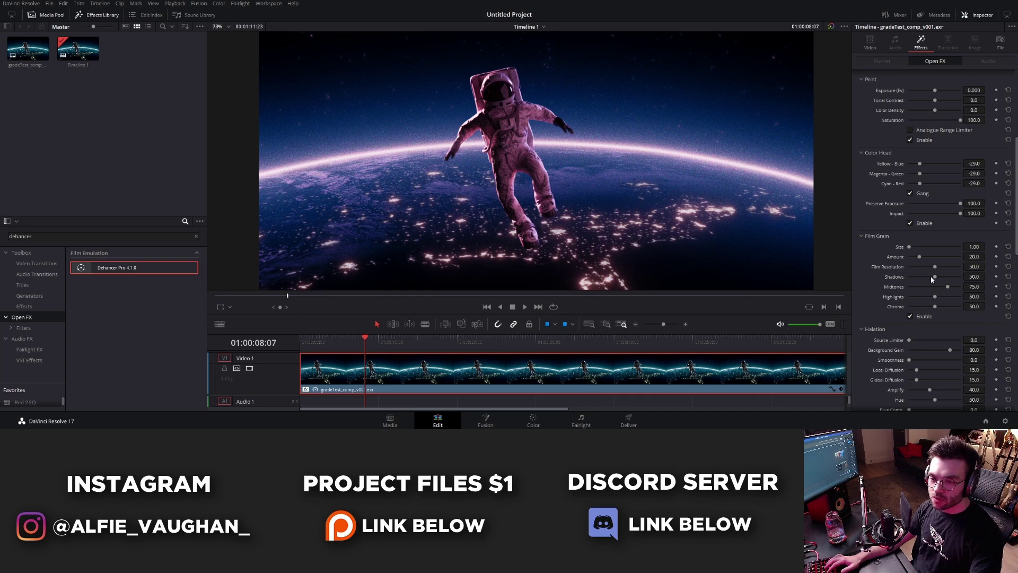
left_click_drag(935, 276, 932, 286)
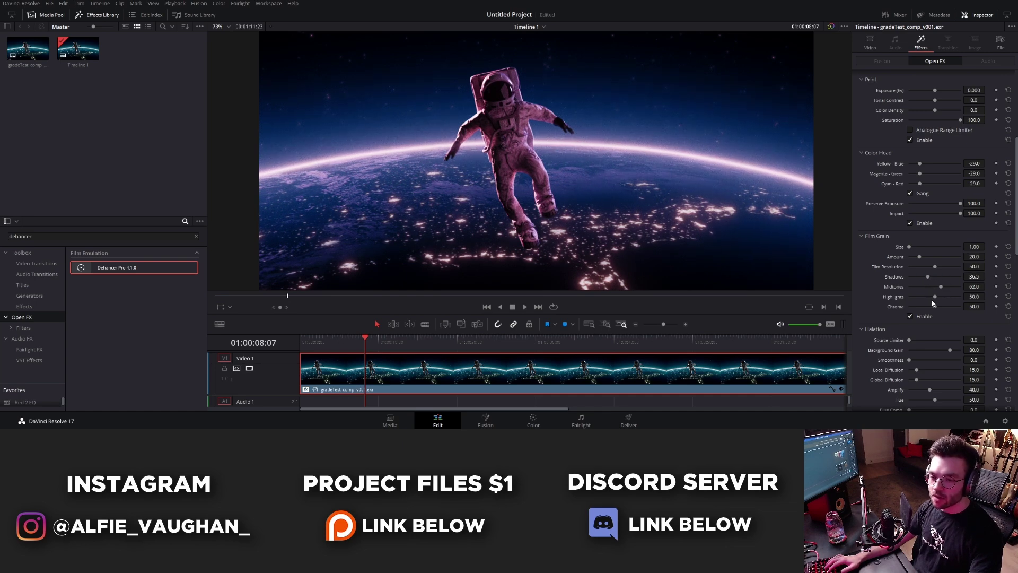
scroll(932, 276, "down", 3)
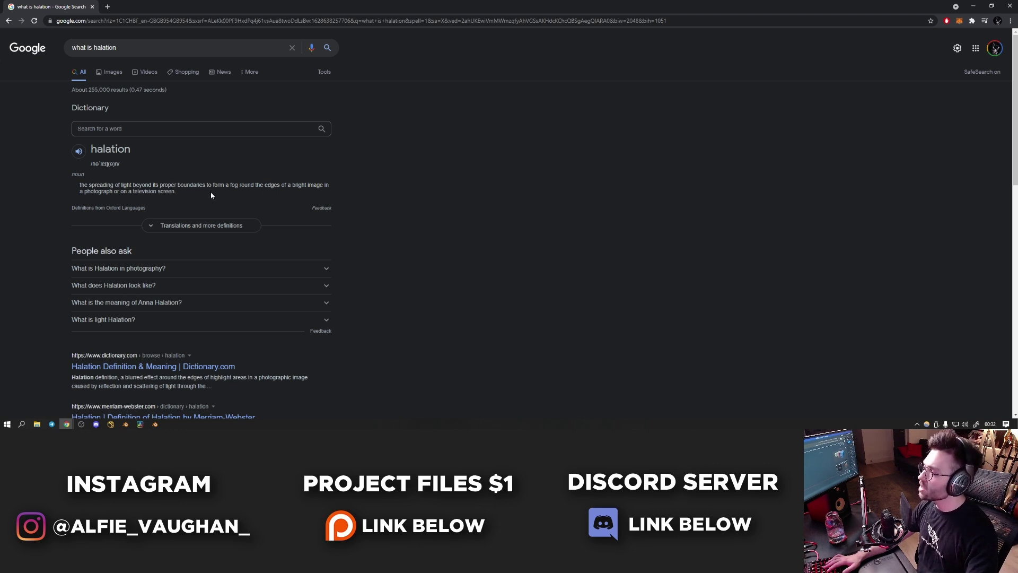
Switch back to DaVinci Resolve, move the playhead to 01:00:07:07 and disable Film Grain.
key("alt+Tab")
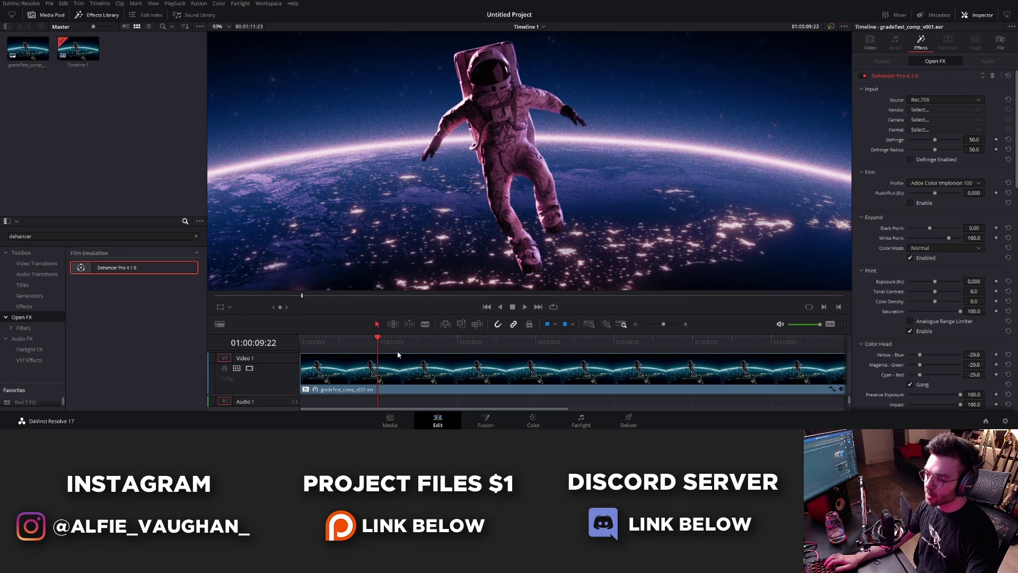
left_click_drag(405, 350, 378, 351)
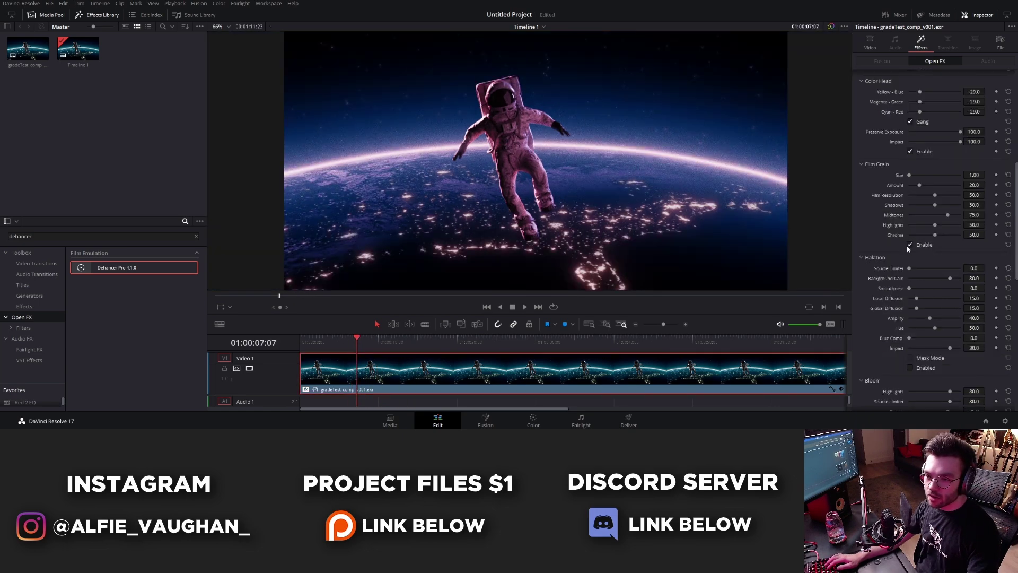
left_click(910, 244)
scroll(686, 177, "up", 1)
scroll(685, 177, "up", 1)
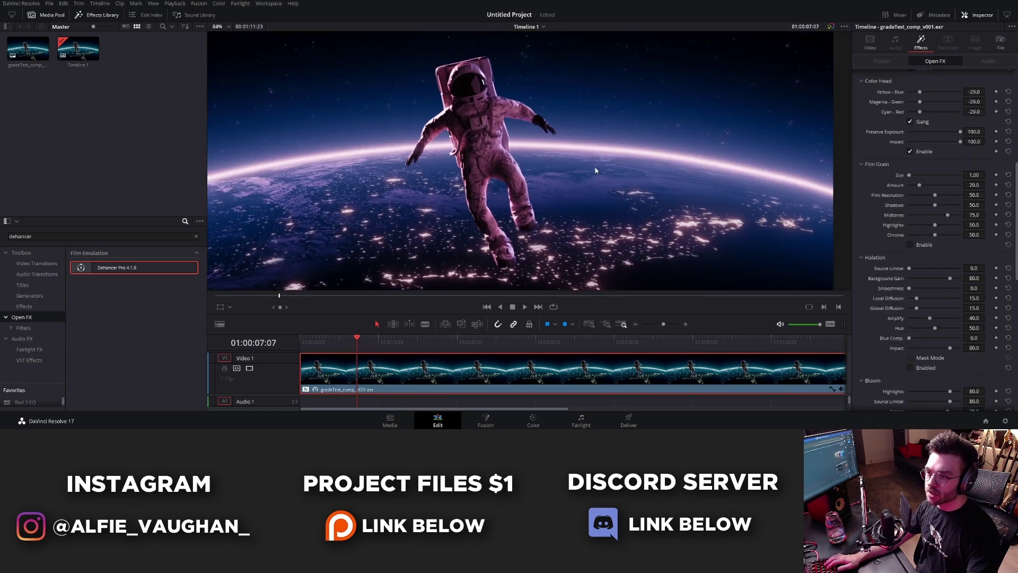
Enable Halation and compare the astronaut shot with the effect off and on.
left_click(910, 368)
scroll(472, 145, "up", 3)
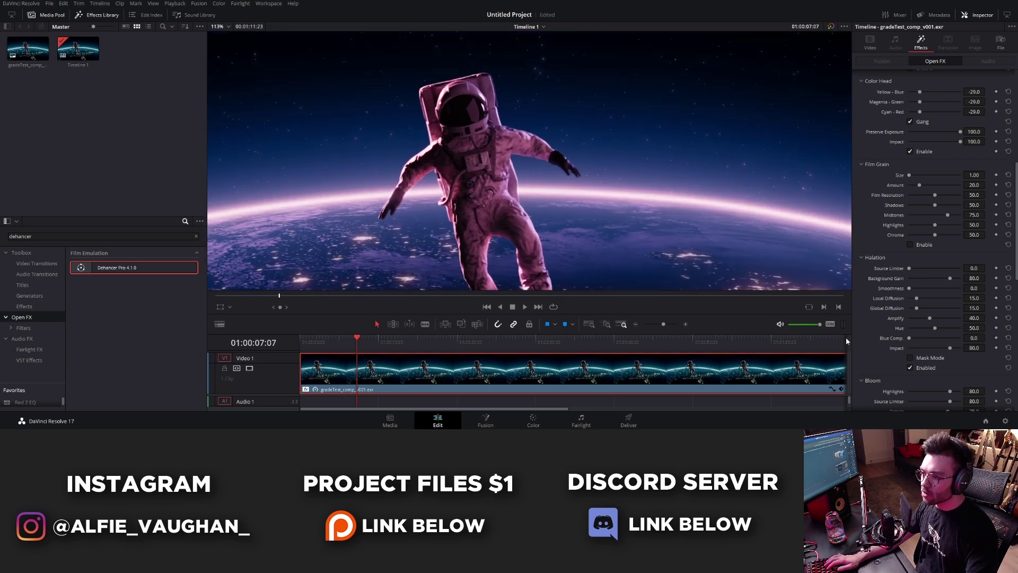
left_click(908, 368)
left_click(908, 367)
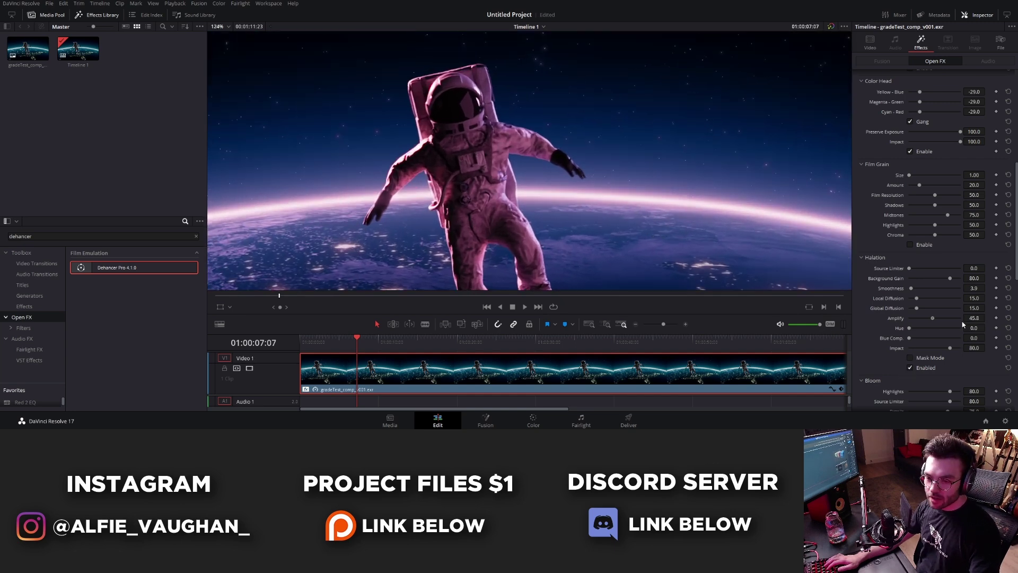
Set Halation Smoothness to 36.5, Local Diffusion to 56.6, Global Diffusion to 45.0, Amplify to 100.0 and Hue to 0.0.
left_click(932, 308)
left_click(938, 298)
left_click(925, 288)
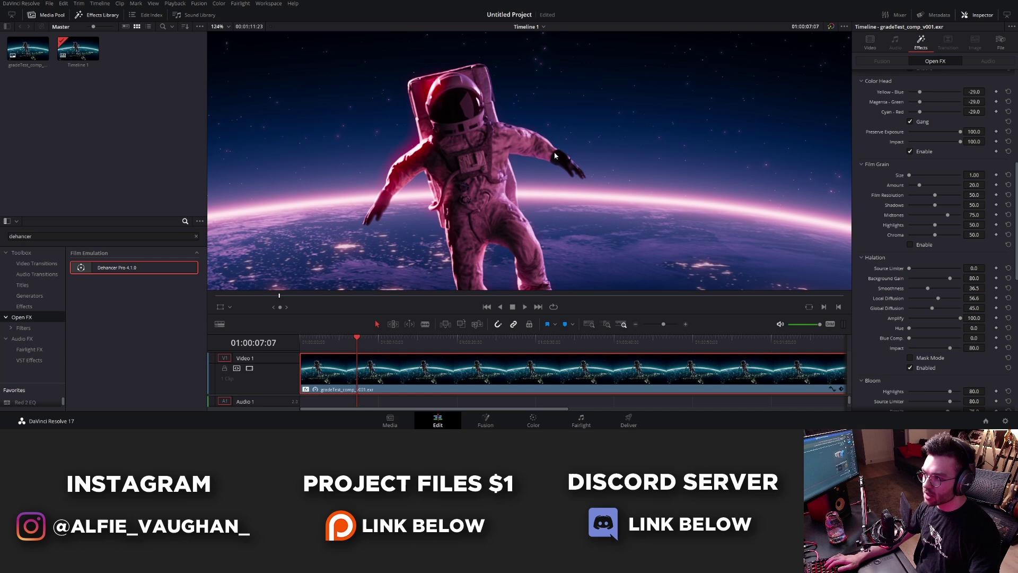
scroll(530, 148, "up", 2)
scroll(395, 55, "up", 3)
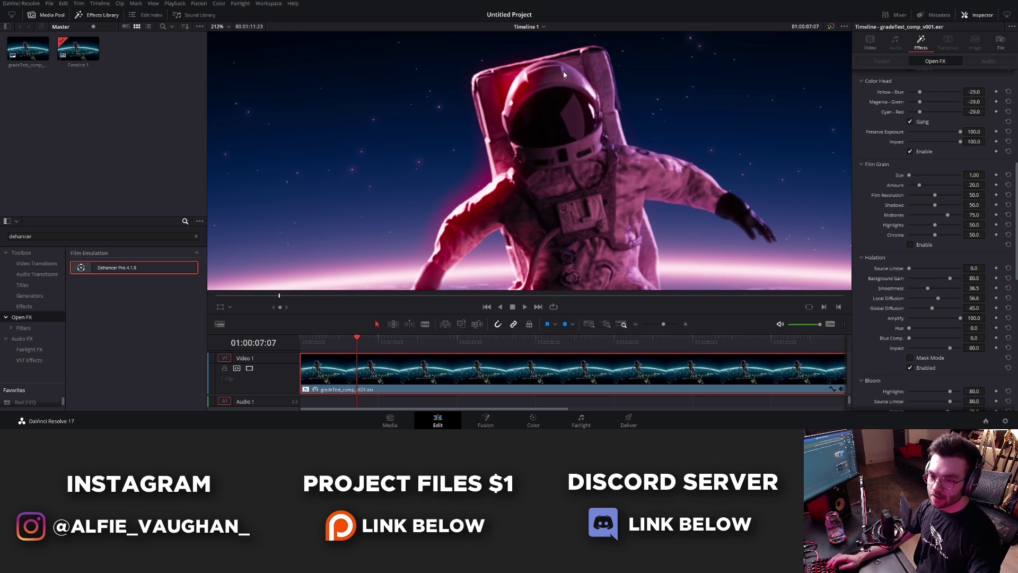
Refine Halation with Local Diffusion 33.3, Global Diffusion 48.8 and Hue 41.1, keeping Amplify at 100.0.
scroll(564, 71, "down", 1)
left_click_drag(932, 309, 937, 317)
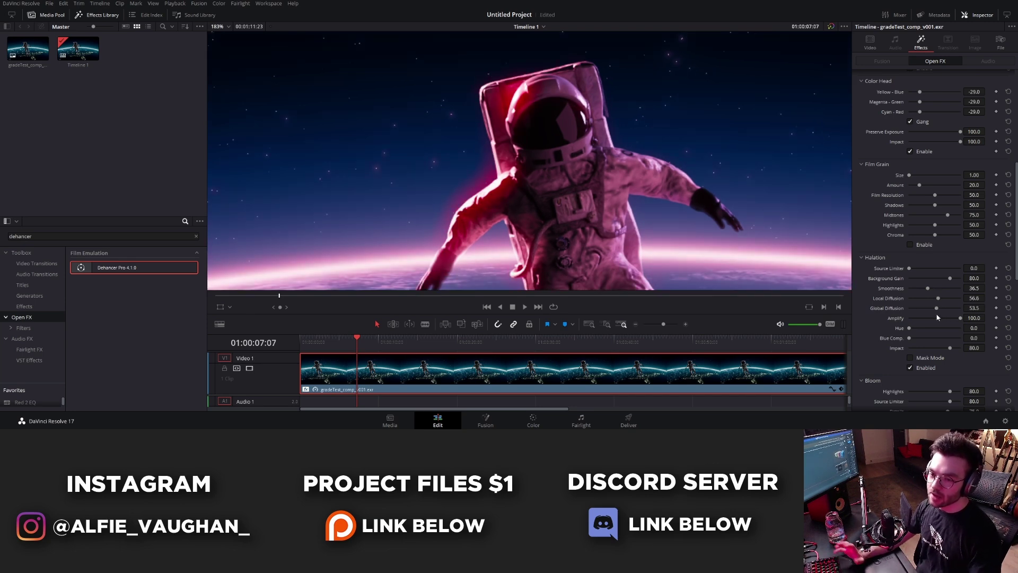
mouse_move(961, 317)
left_mouse_down()
mouse_move(909, 325)
mouse_move(968, 329)
left_mouse_up()
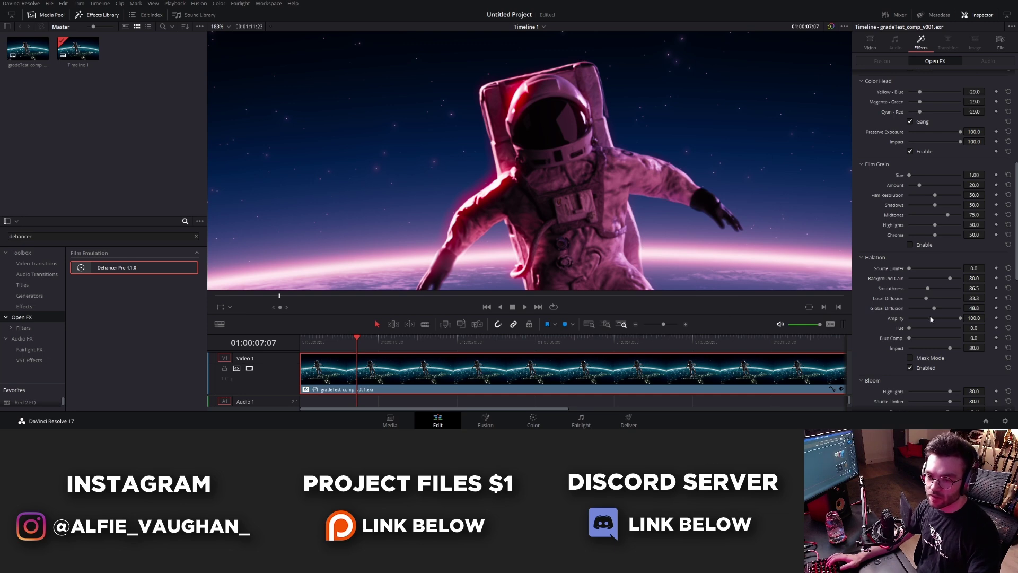
scroll(528, 86, "up", 1)
left_click_drag(960, 318, 937, 352)
key("ctrl+z")
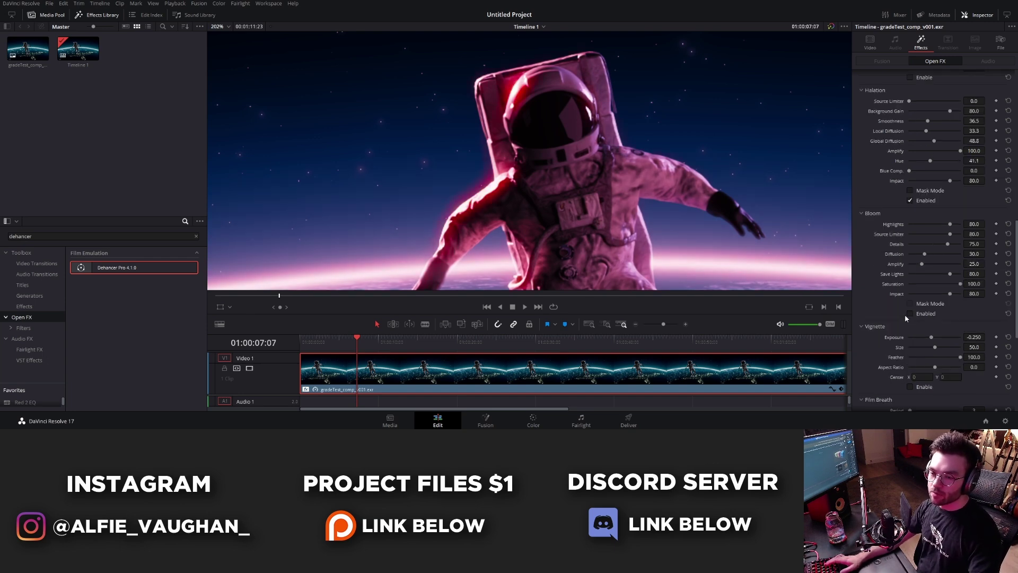
Enable Bloom, disable Halation and inspect the isolated bloom around the astronaut and the horizon.
left_click(910, 313)
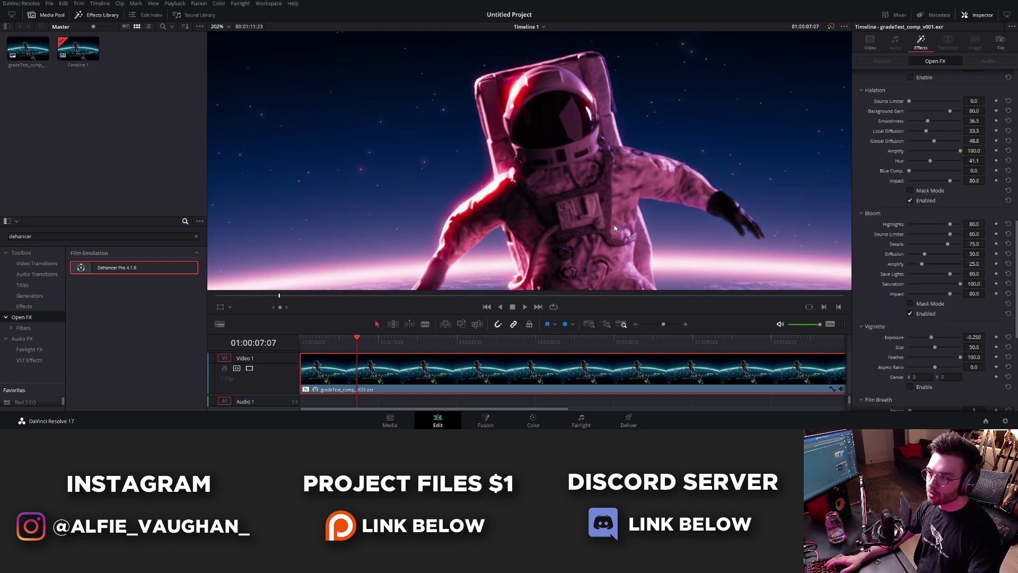
left_click(909, 201)
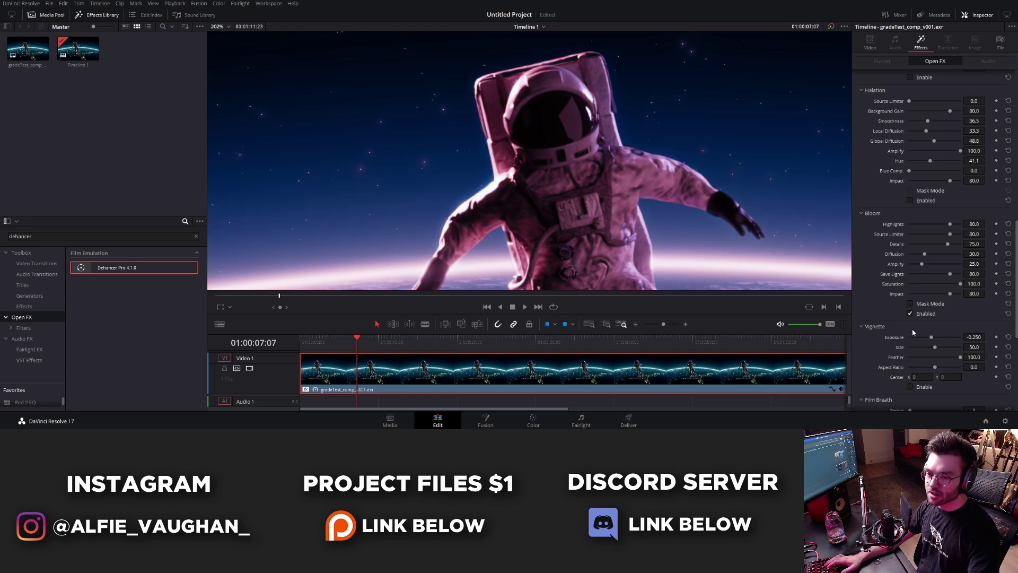
scroll(670, 204, "down", 3)
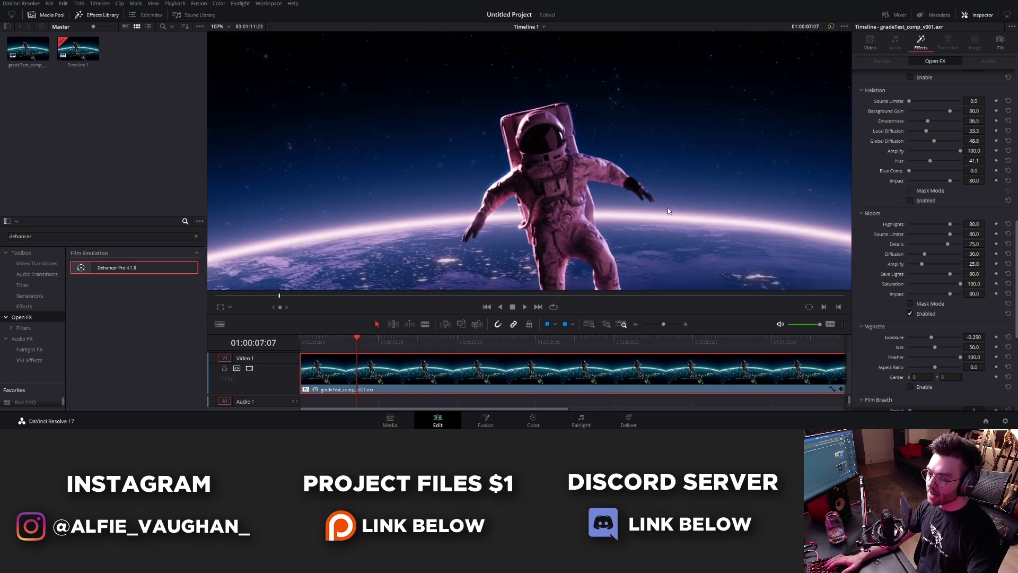
scroll(664, 208, "down", 1)
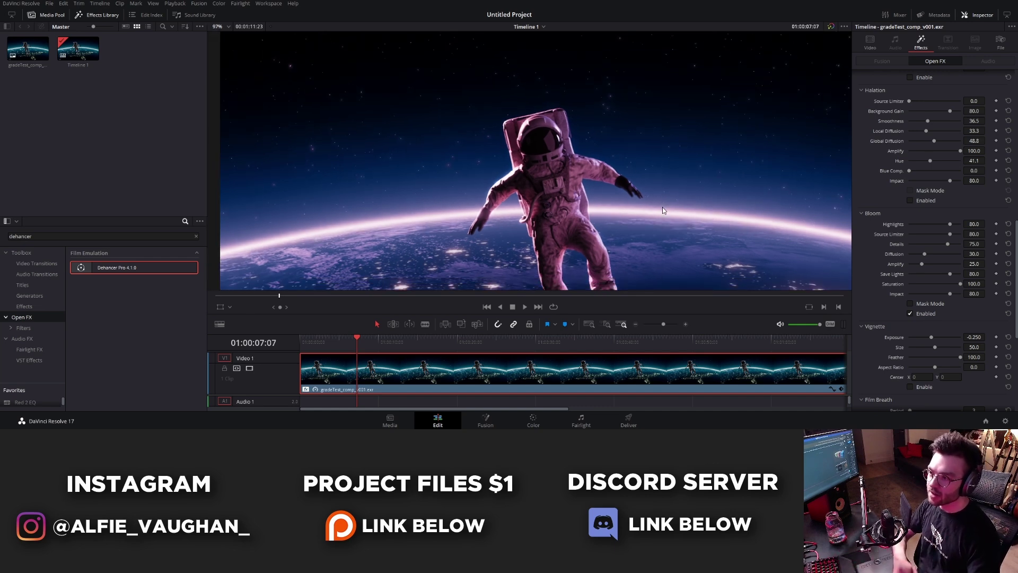
scroll(561, 165, "up", 3)
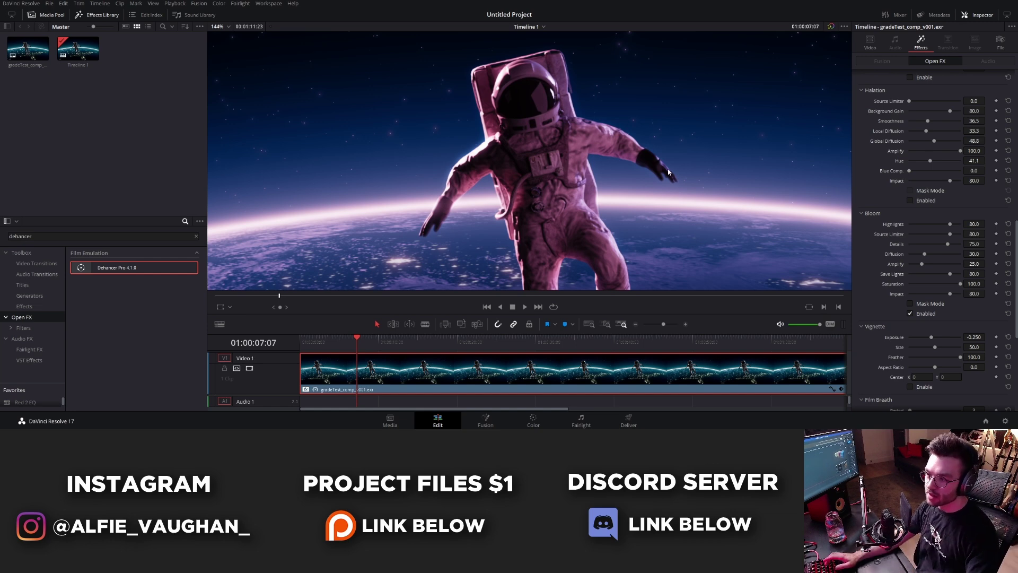
mouse_move(668, 167)
left_mouse_down()
mouse_move(597, 152)
mouse_move(655, 160)
left_mouse_up()
scroll(655, 160, "up", 1)
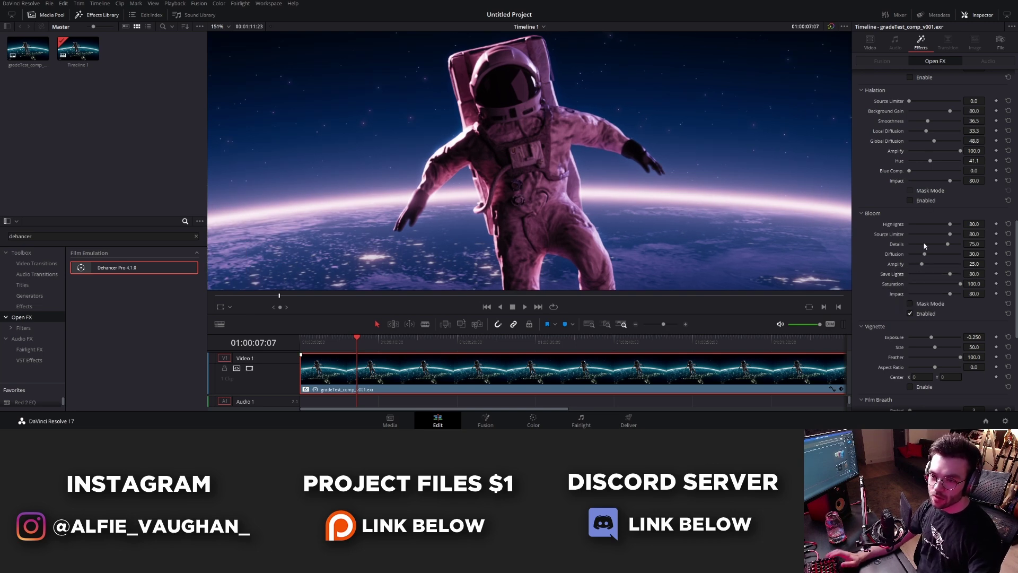
Set Bloom Highlights to 66.7, Source Limiter to 62.8 and Details to 0.0, and inspect the shot.
mouse_move(949, 223)
left_mouse_down()
mouse_move(964, 229)
mouse_move(919, 225)
mouse_move(944, 225)
left_mouse_up()
mouse_move(950, 234)
left_mouse_down()
mouse_move(916, 236)
mouse_move(947, 238)
left_mouse_up()
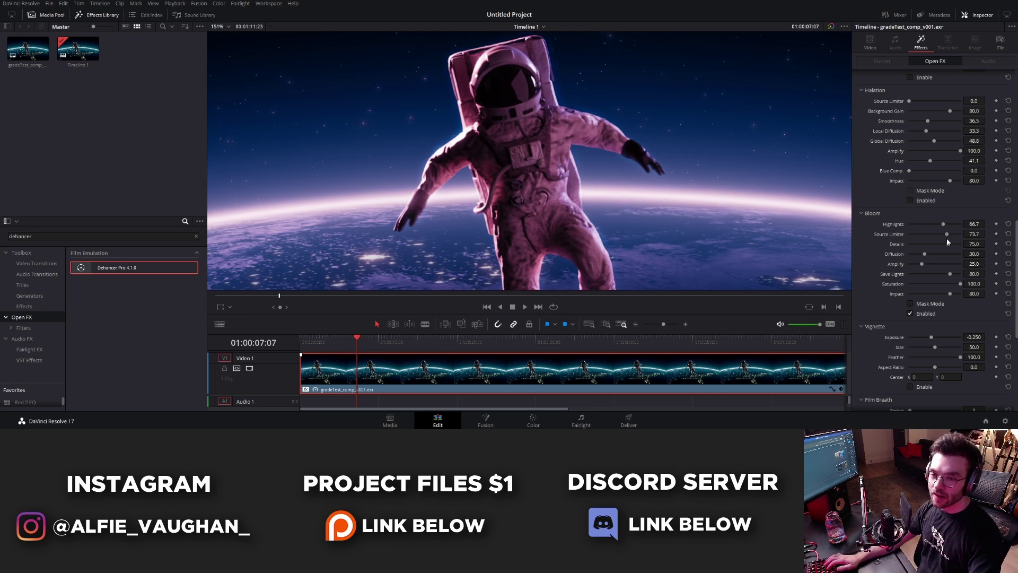
left_click_drag(947, 242, 942, 241)
left_click_drag(948, 244, 917, 257)
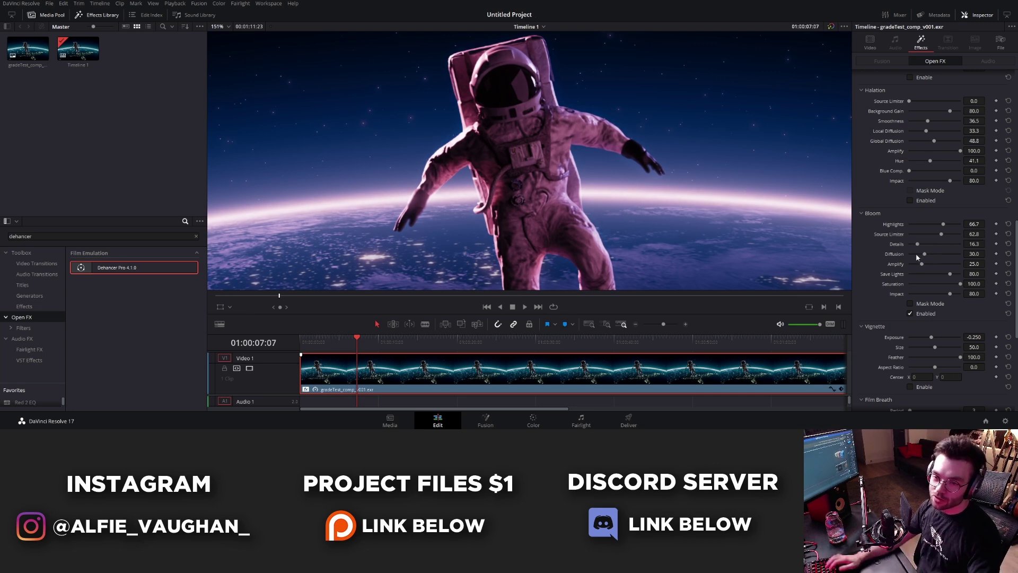
left_click_drag(917, 257, 904, 258)
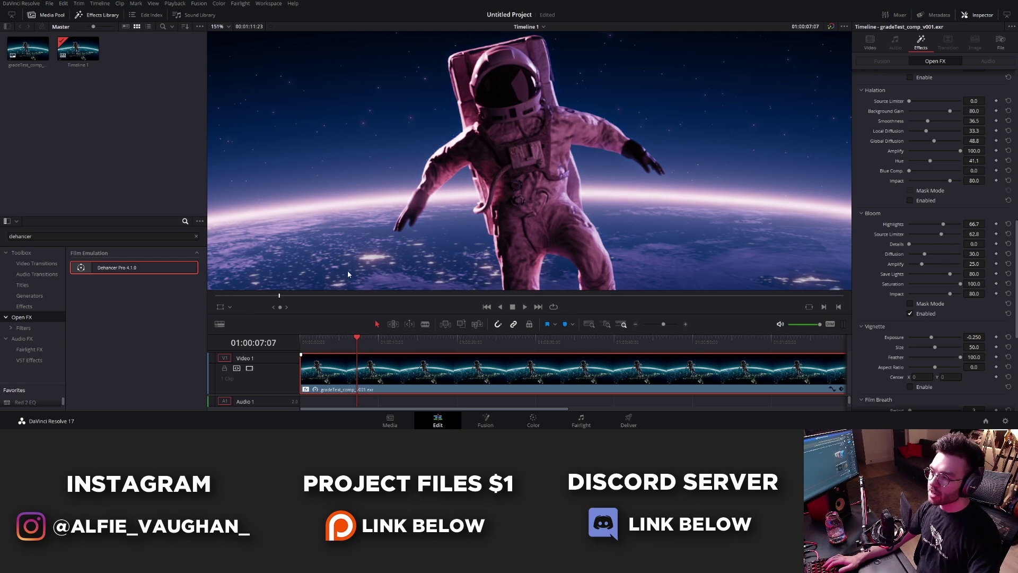
scroll(456, 171, "down", 2)
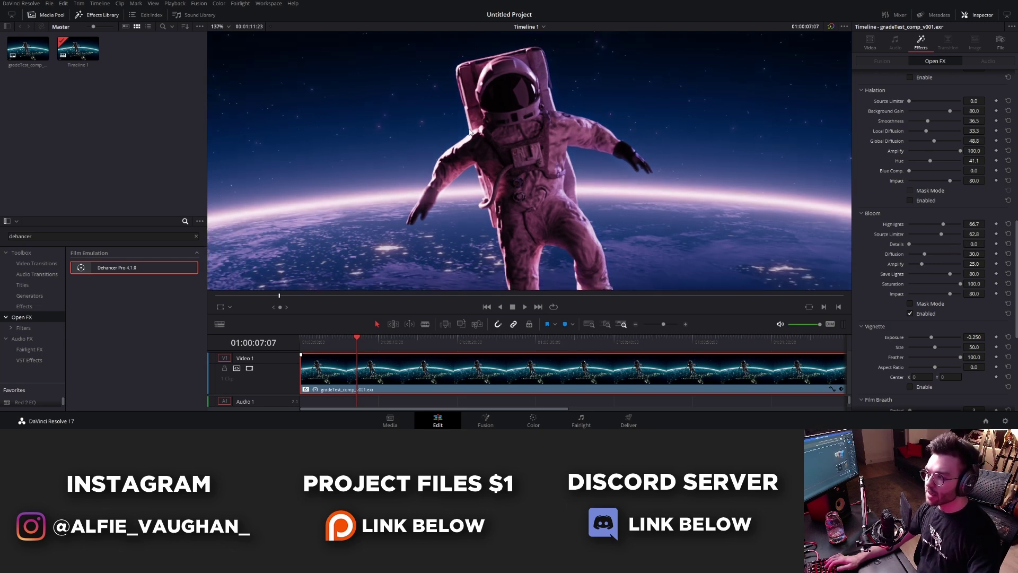
scroll(470, 131, "up", 3)
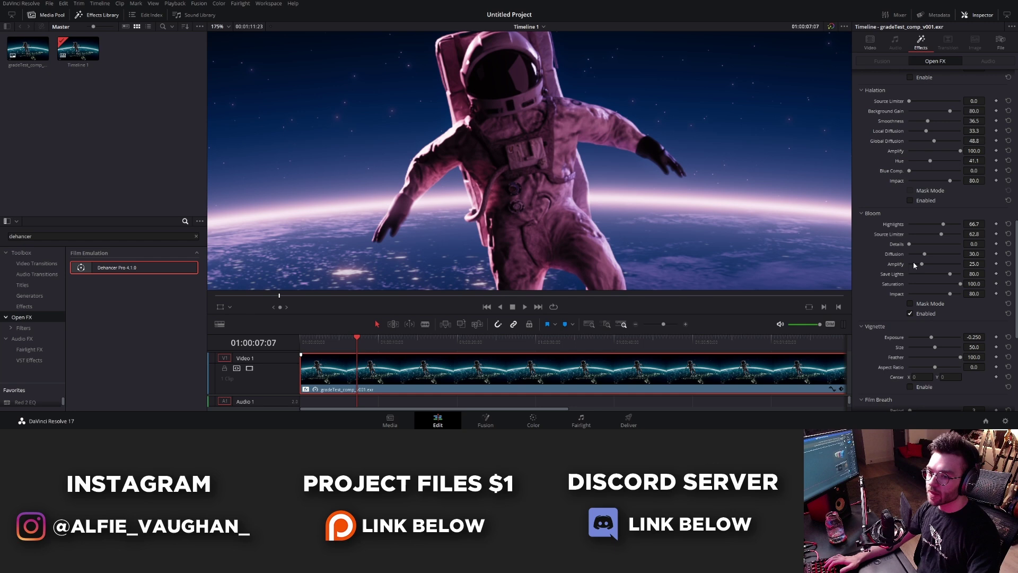
Test Bloom Details at 100.0, settling on Details 46.5, Diffusion 46.5 and Amplify 100.0.
left_click_drag(916, 247, 962, 245)
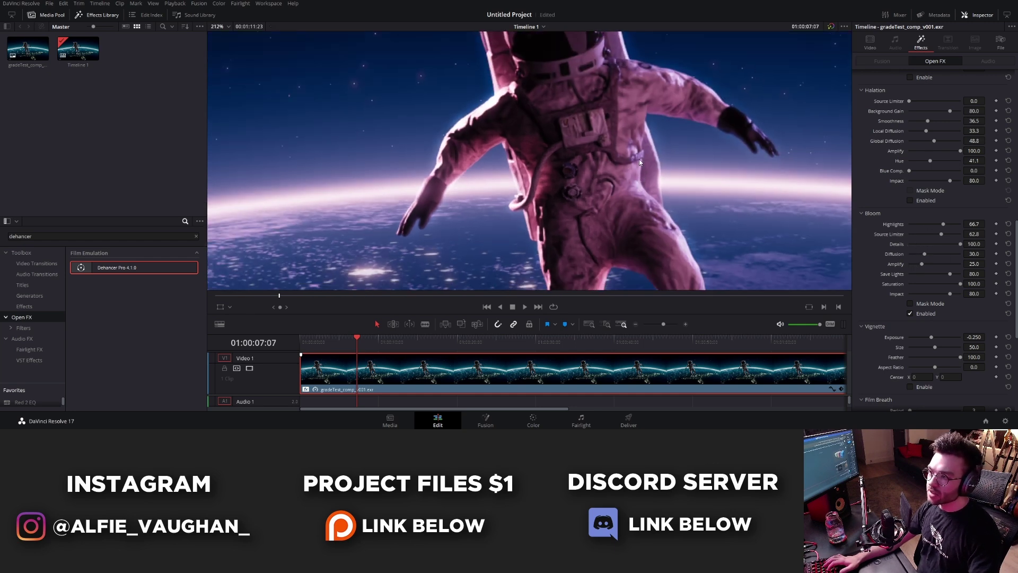
scroll(421, 157, "up", 1)
left_click_drag(459, 199, 459, 137)
scroll(451, 97, "up", 1)
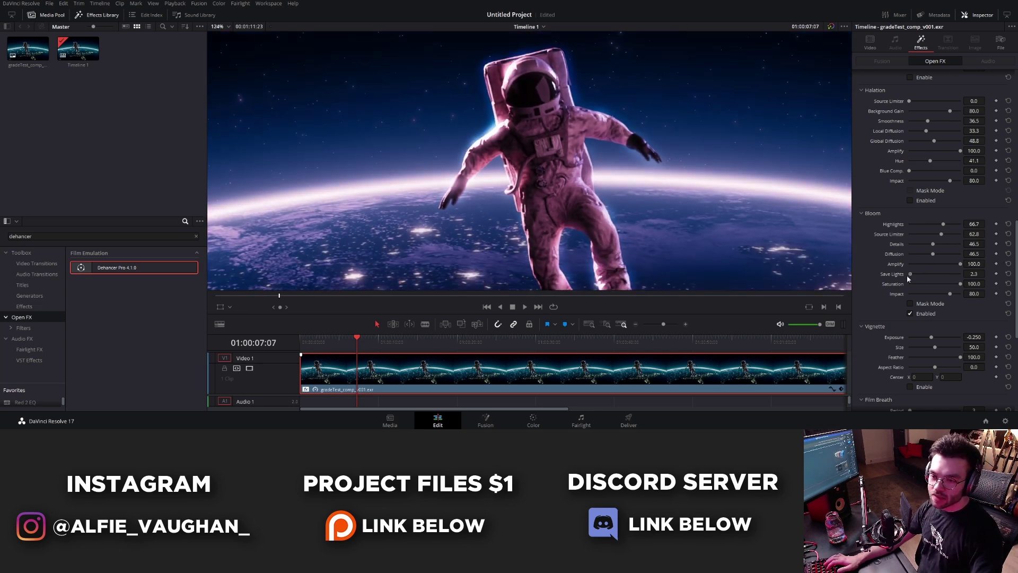
Test Bloom Save Lights at 0.0 and 100.0, settling on Save Lights 79.1, Amplify 73.7 and Saturation 32.5.
left_click_drag(950, 280, 845, 282)
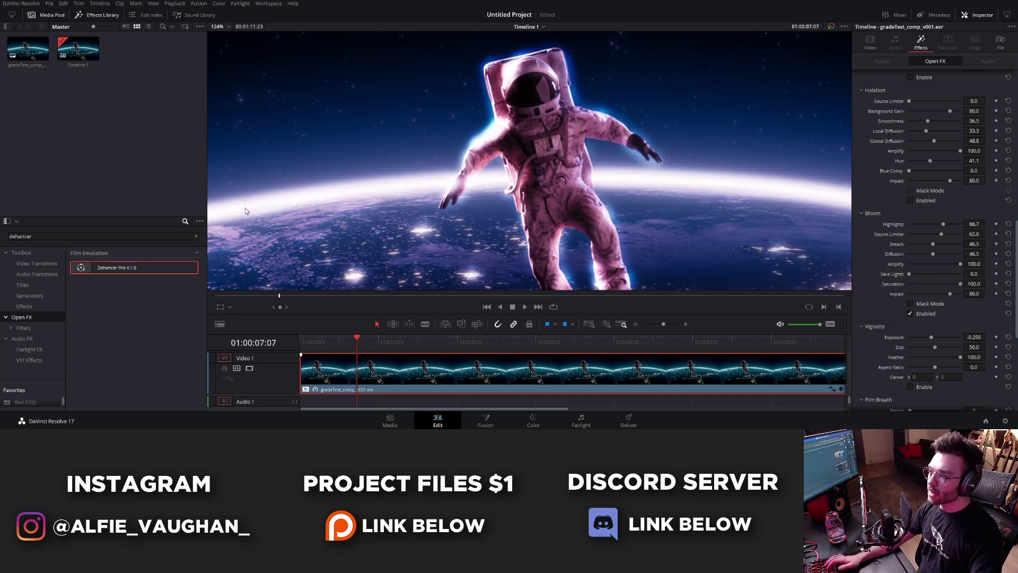
double_click(926, 275)
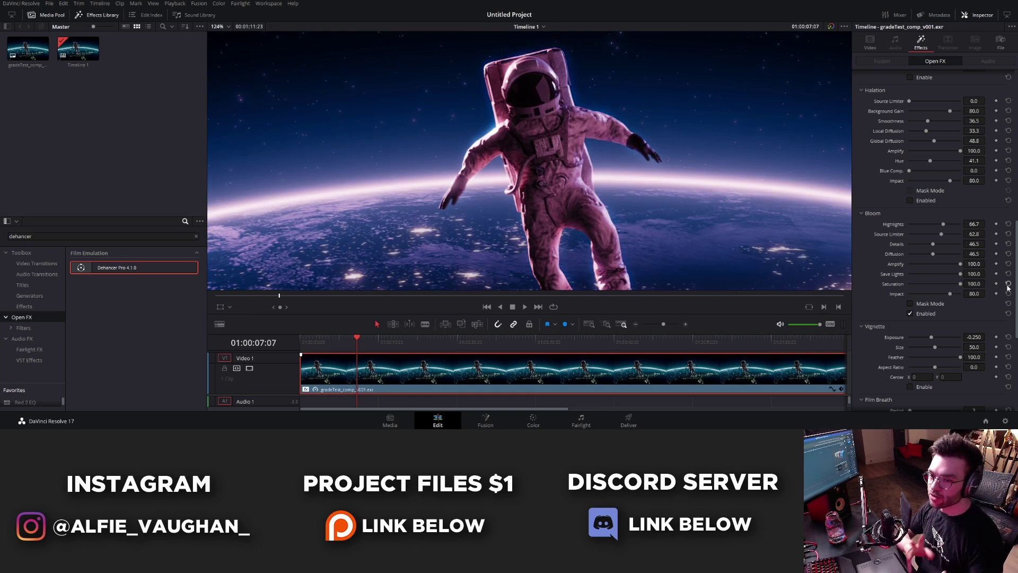
scroll(706, 170, "up", 2)
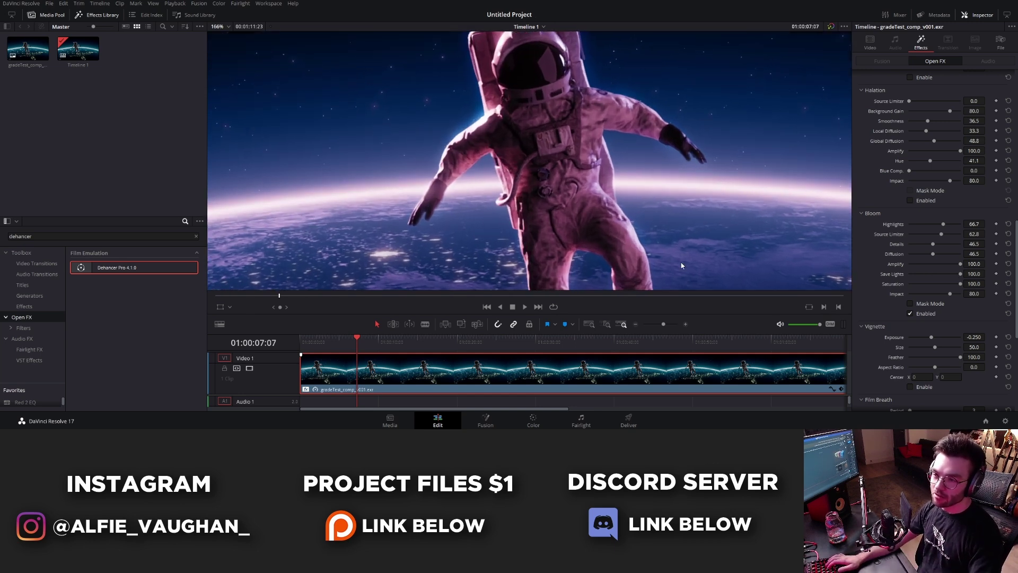
left_click_drag(948, 284, 926, 284)
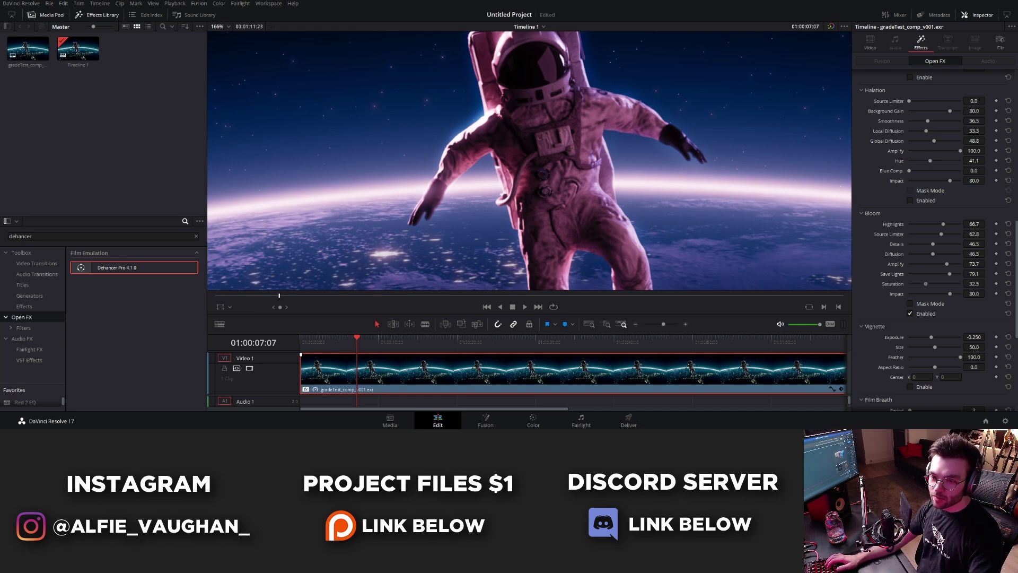
Reset Bloom Saturation to 100.0, test Bloom Impact at 58.2 on the astronaut and disable Bloom.
left_click(1008, 283)
scroll(482, 89, "up", 2)
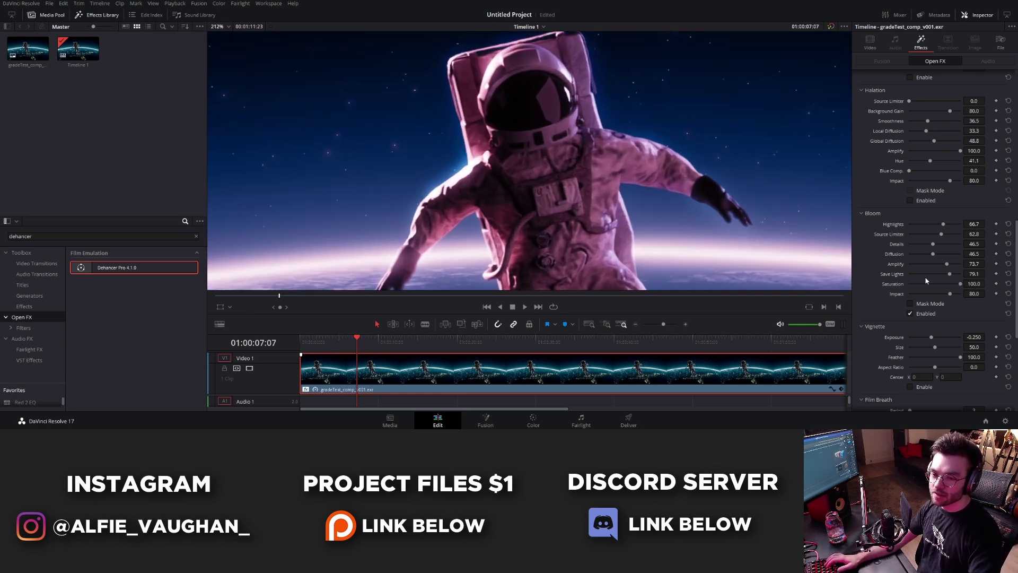
scroll(817, 284, "down", 1)
mouse_move(910, 284)
left_mouse_down()
mouse_move(972, 268)
mouse_move(910, 295)
mouse_move(946, 286)
mouse_move(918, 287)
left_mouse_up()
scroll(817, 254, "up", 1)
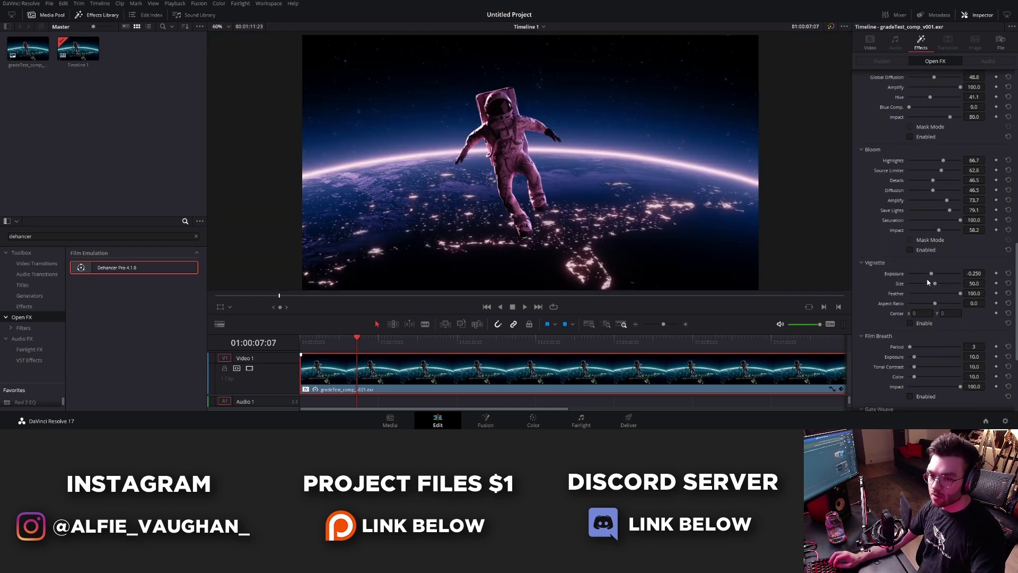
Enable the vignette and test it with Exposure -2.000, Size 89.9, Feather 69.8 and Aspect Ratio -20.9.
left_click(910, 323)
left_click_drag(931, 273, 929, 303)
scroll(864, 225, "down", 3)
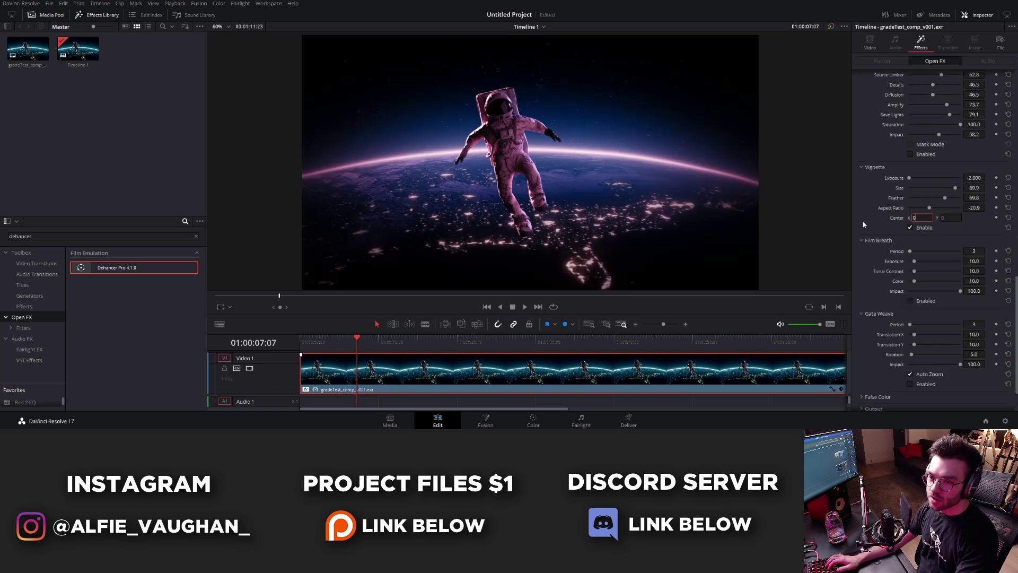
type("1")
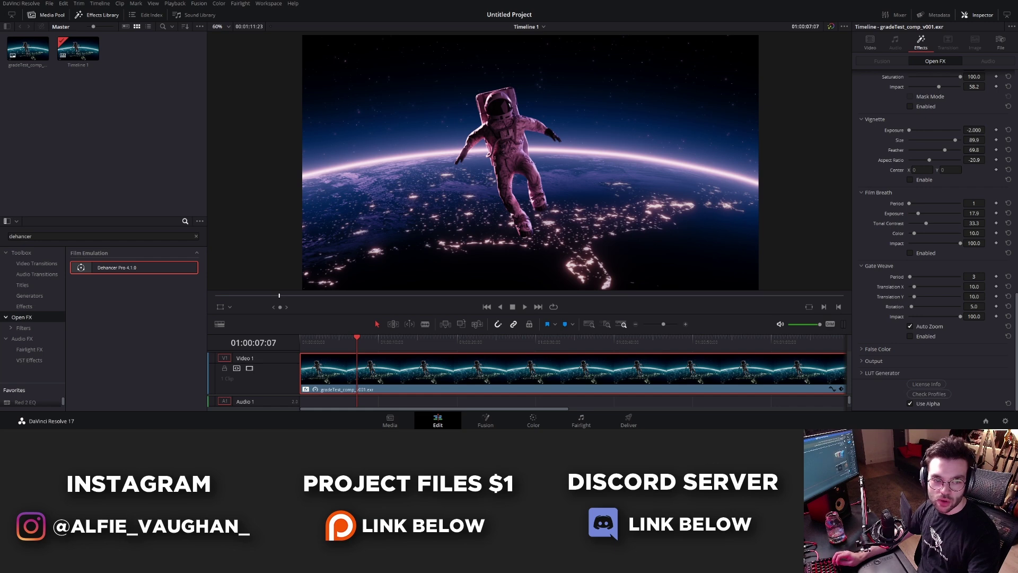
Enable Film Breath and play the clip with Period 2, Exposure 100.0, Tonal Contrast 51.2, Color 82.9 and Impact 57.3.
scroll(794, 251, "down", 1)
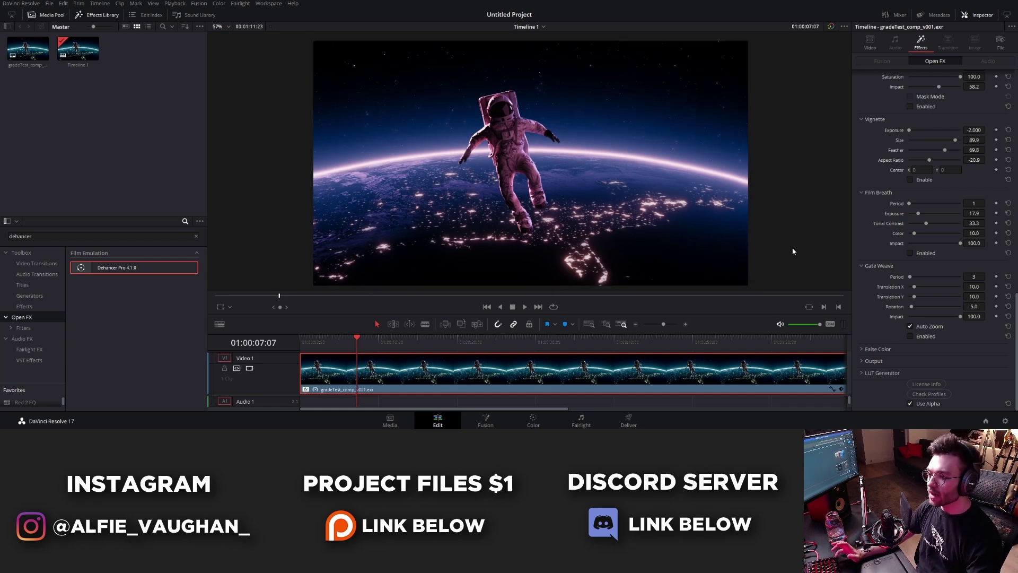
key("Home")
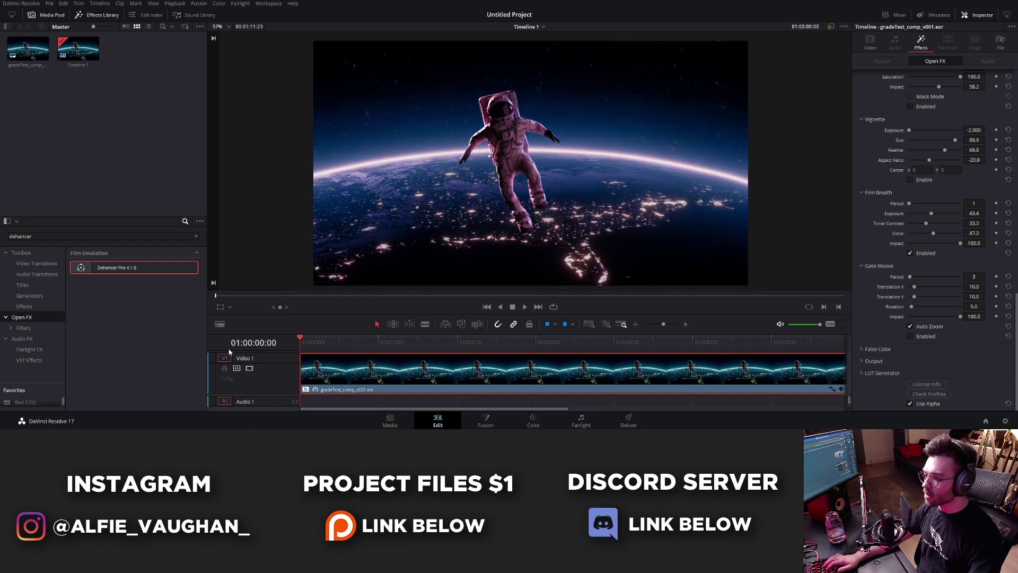
key("space")
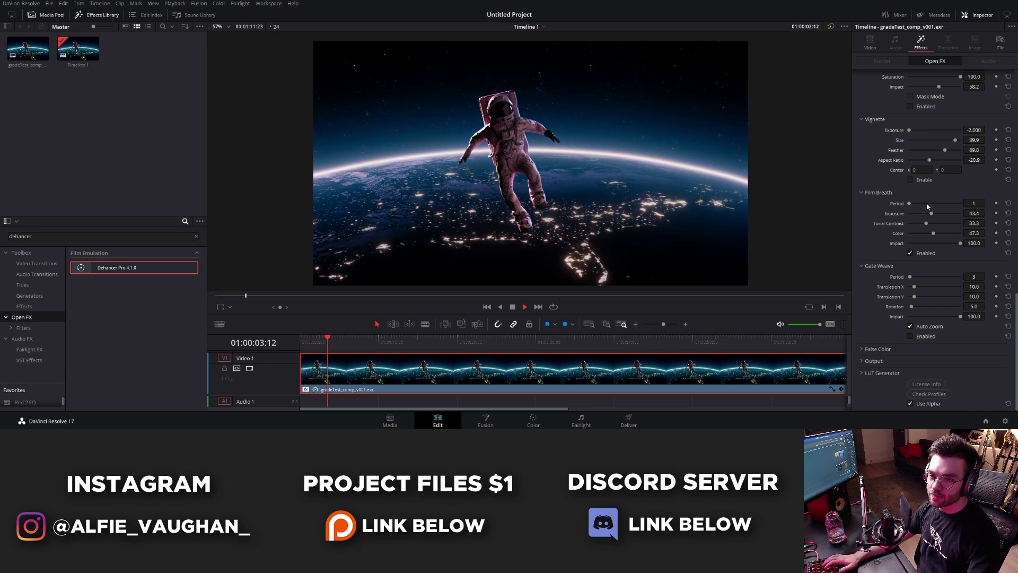
left_click_drag(909, 203, 917, 205)
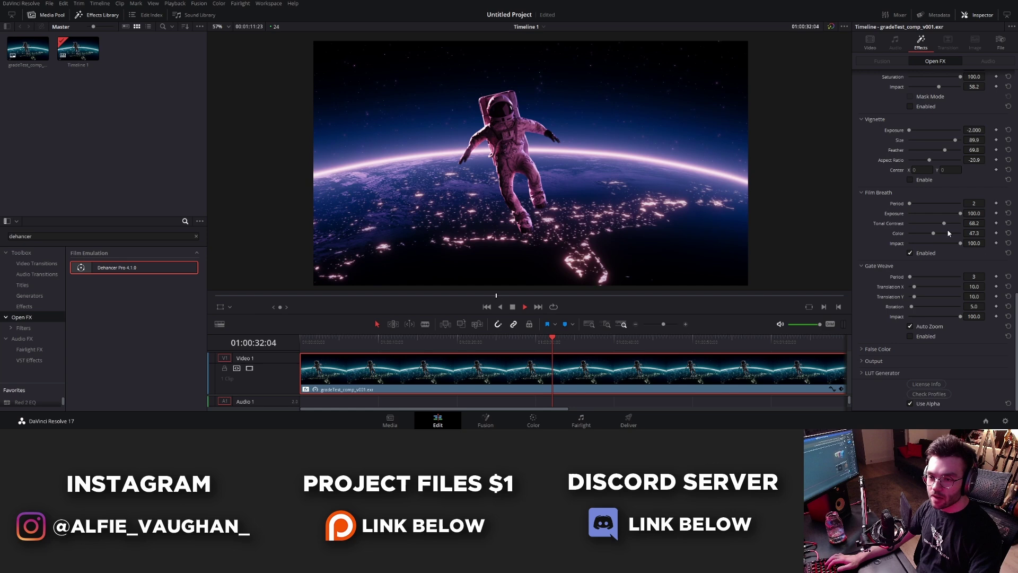
left_click_drag(935, 233, 948, 236)
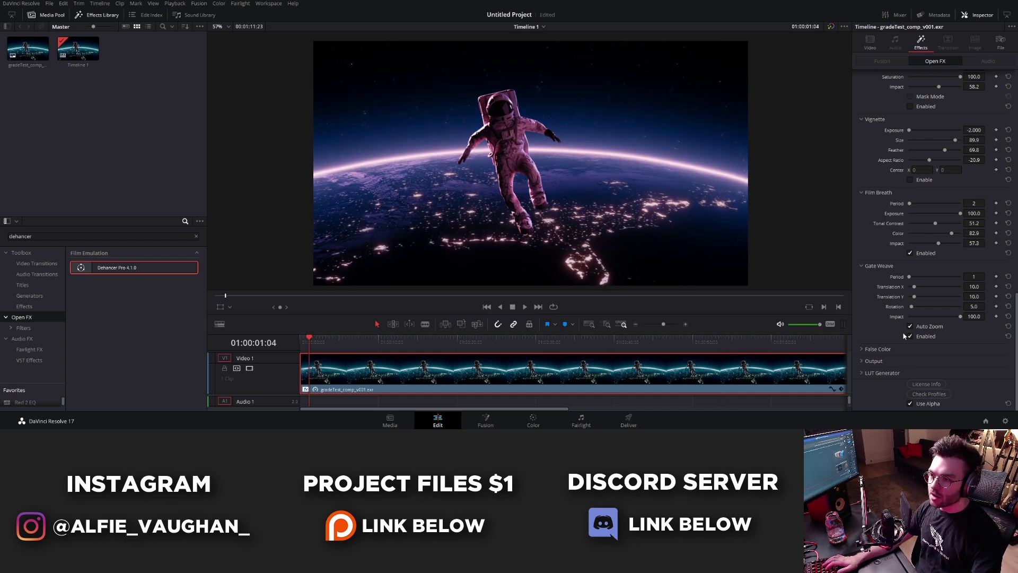
Test Gate Weave during playback with Period 1, settling on Translation X 50.4, Translation Y 42.7, Rotation 100.0 and Impact 100.0.
scroll(613, 197, "up", 3)
scroll(612, 197, "up", 1)
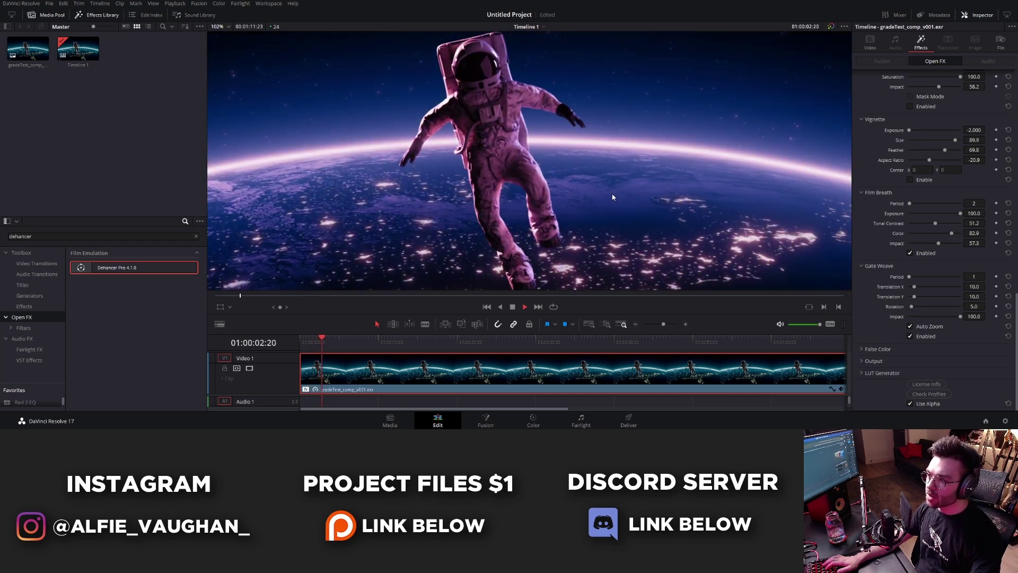
left_click_drag(914, 287, 929, 296)
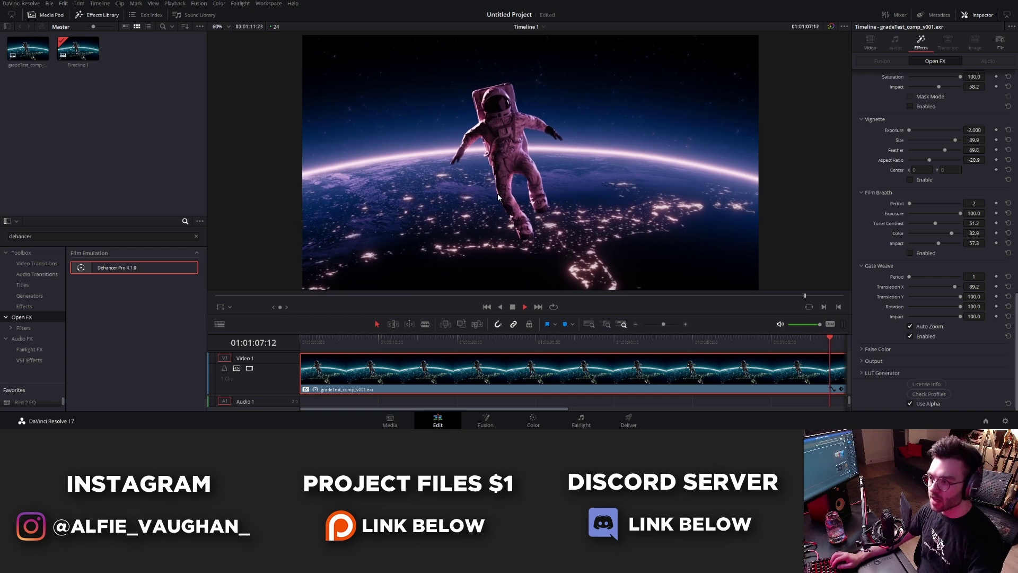
left_click_drag(955, 287, 931, 297)
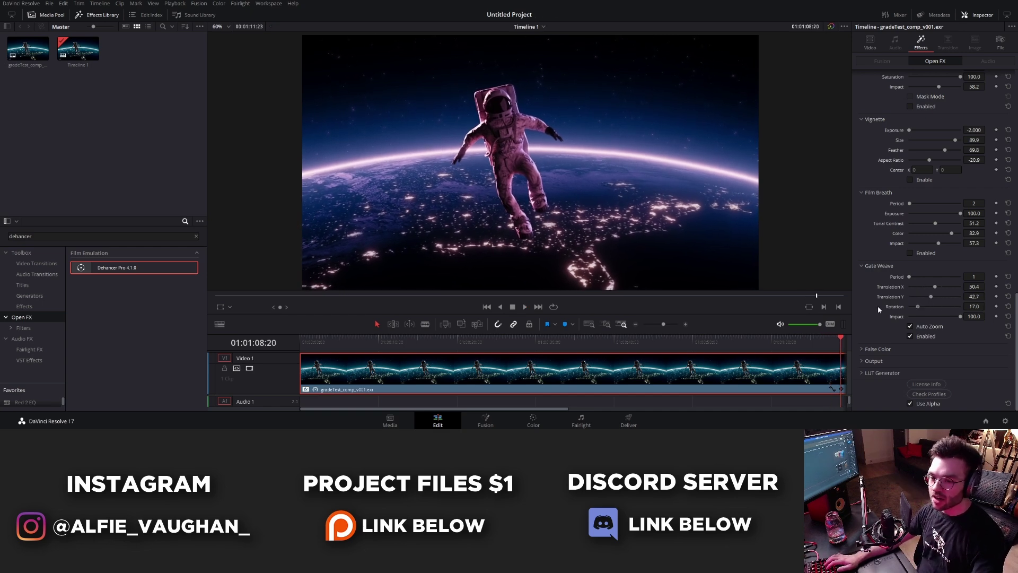
mouse_move(952, 317)
left_mouse_down()
mouse_move(907, 317)
mouse_move(961, 317)
left_mouse_up()
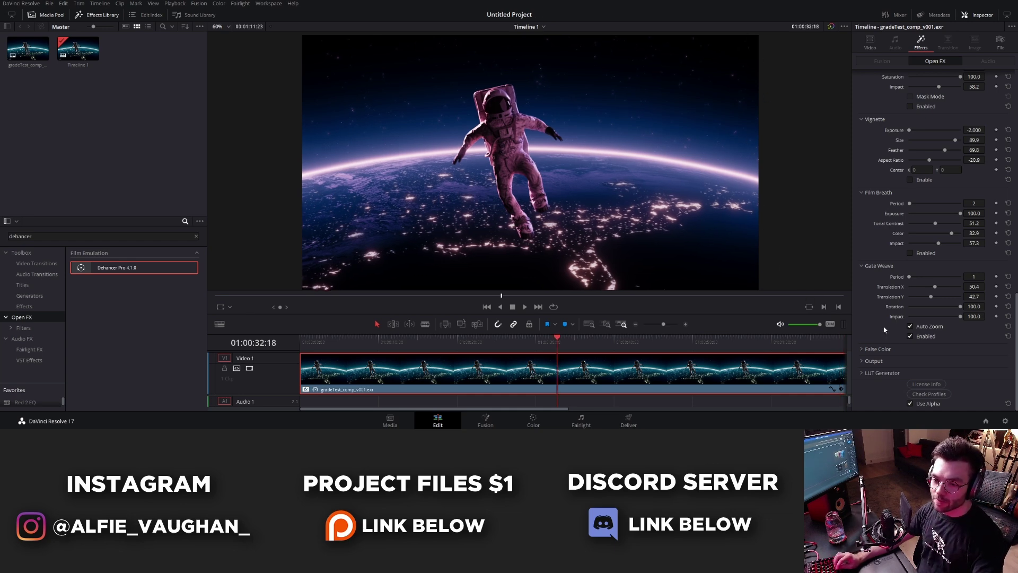
Show the 16-zone IRE False Color overlay and inspect the exposure across the shot.
left_click(878, 349)
left_click(910, 361)
left_click(910, 362)
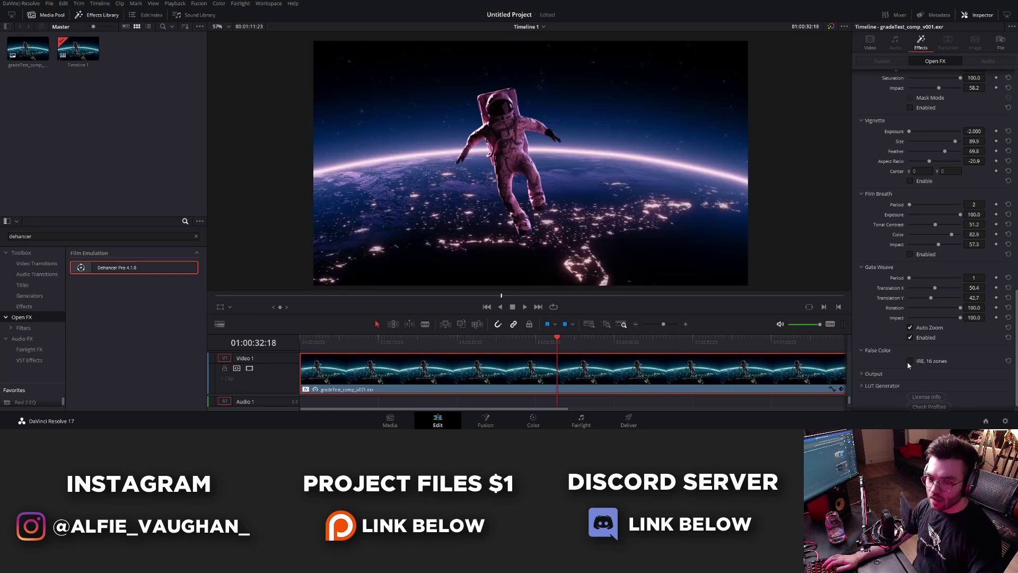
left_click(910, 361)
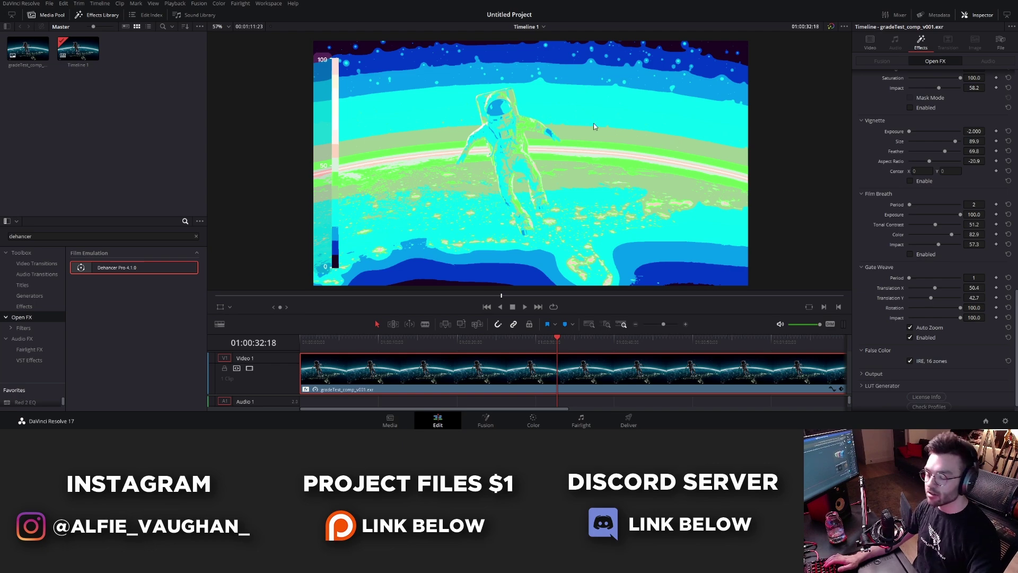
scroll(939, 110, "up", 10)
mouse_move(939, 110)
left_mouse_down()
mouse_move(924, 112)
mouse_move(935, 114)
left_mouse_up()
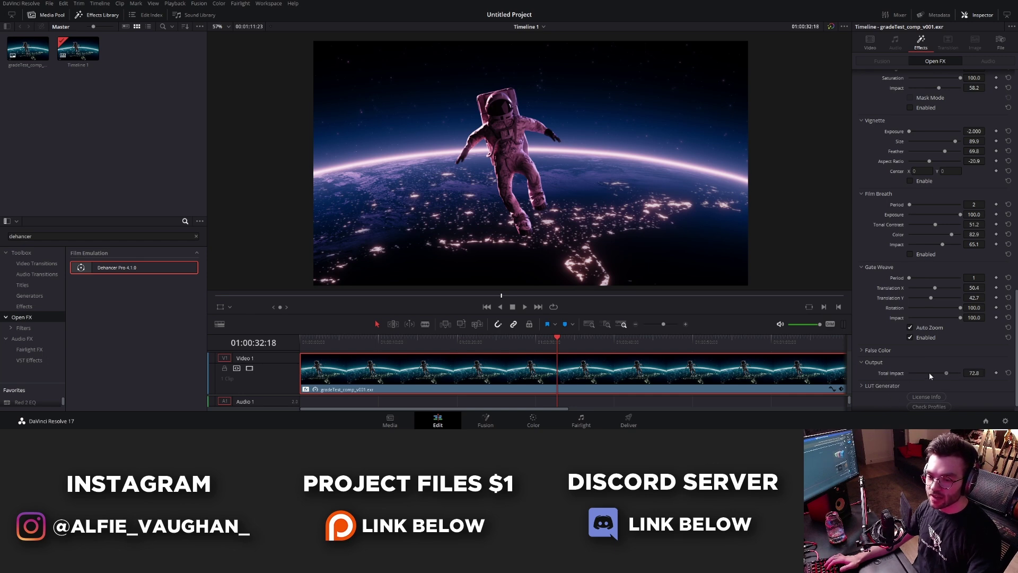
Test the output's Total Impact at 61.2, reset it, and check the LUT Generator's size options.
mouse_move(930, 373)
left_mouse_down()
mouse_move(910, 373)
mouse_move(971, 374)
mouse_move(940, 373)
left_mouse_up()
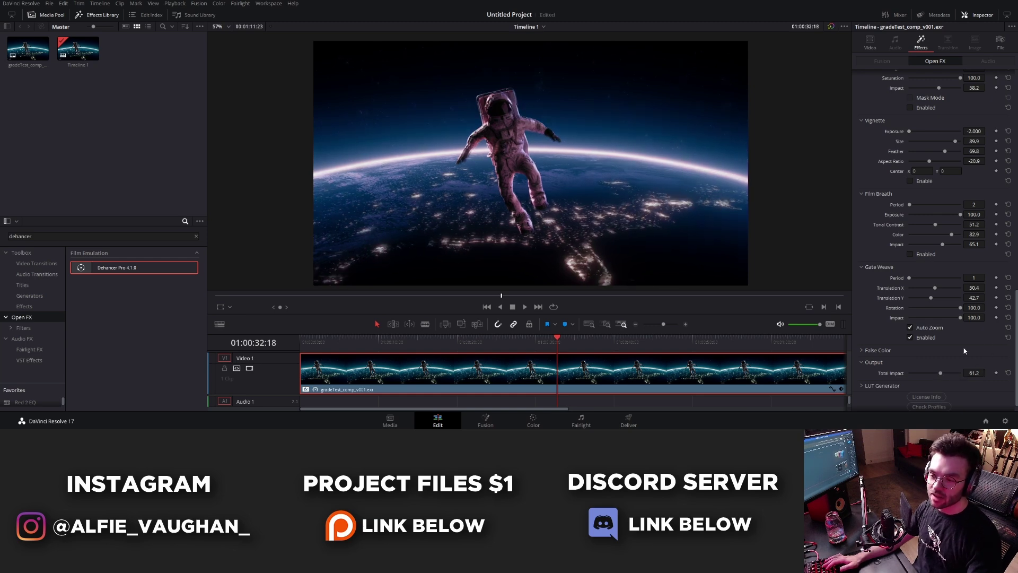
left_click(955, 362)
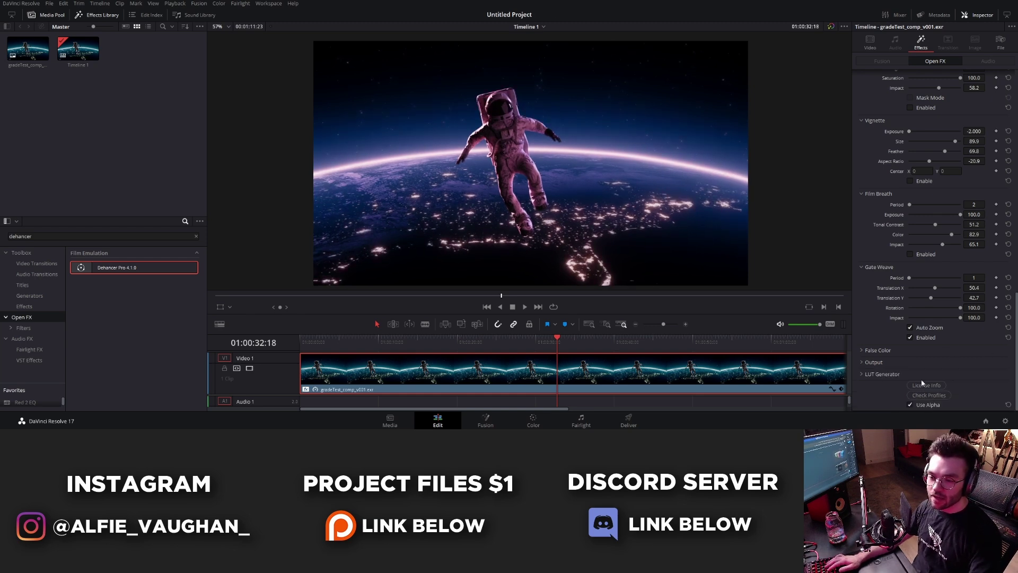
left_click(895, 374)
scroll(896, 376, "down", 2)
left_click(928, 363)
left_click(923, 374)
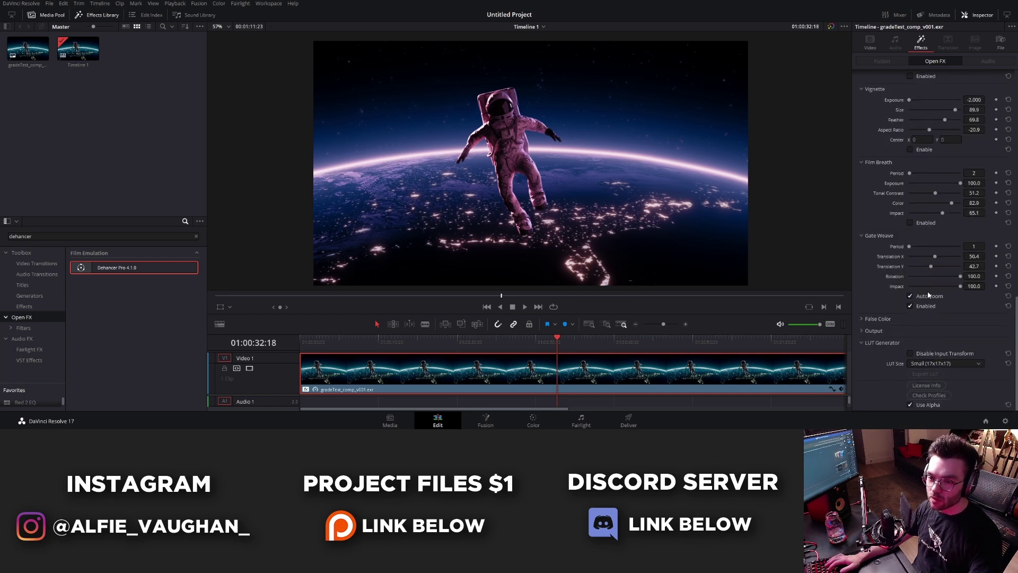
left_click(905, 343)
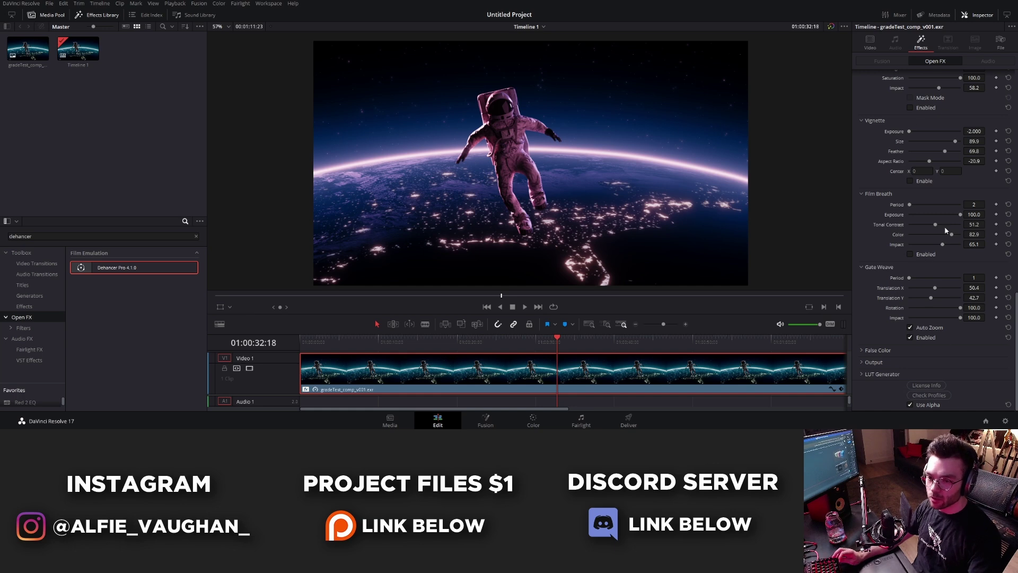
scroll(890, 313, "down", 1)
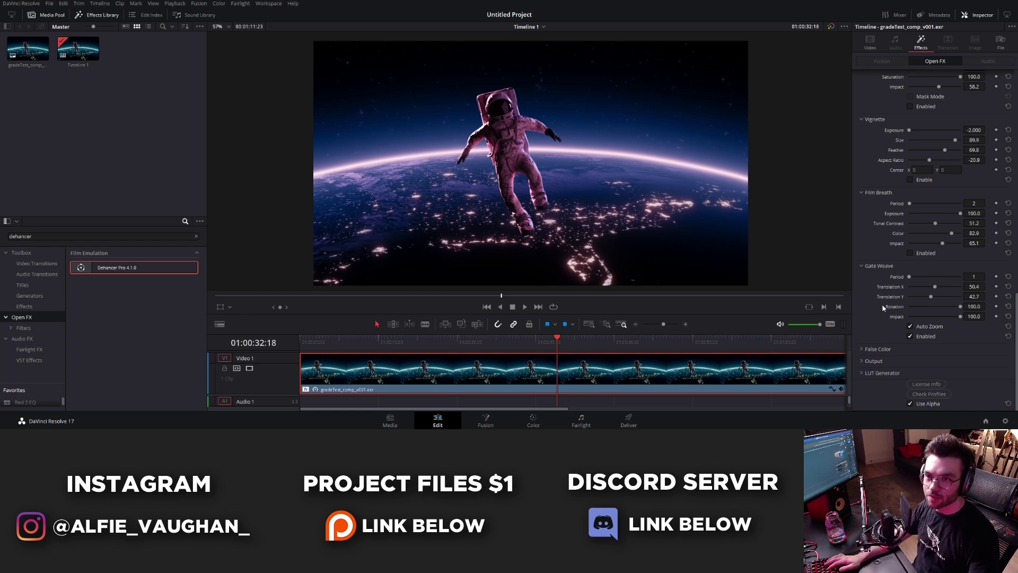
Reset all Dehancer settings and browse the film profiles, settling on the experimental Kodak profile.
scroll(936, 116, "up", 15)
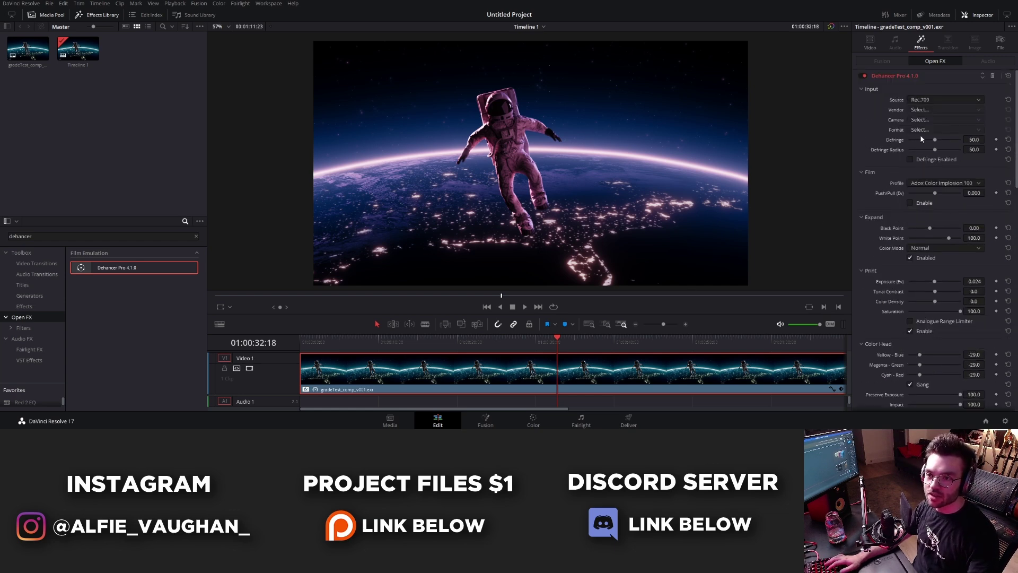
left_click(982, 78)
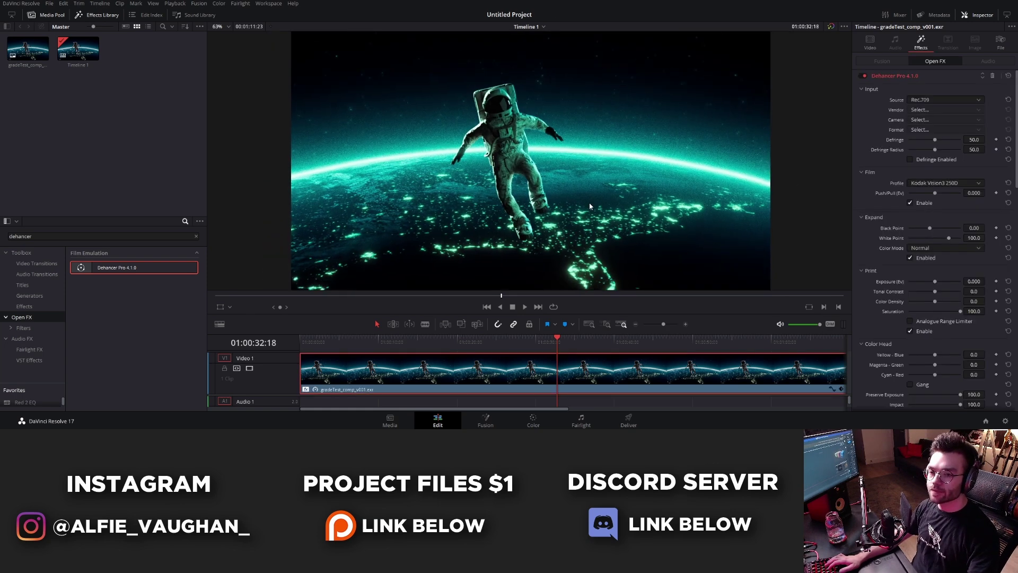
scroll(892, 160, "down", 1)
scroll(958, 162, "up", 10)
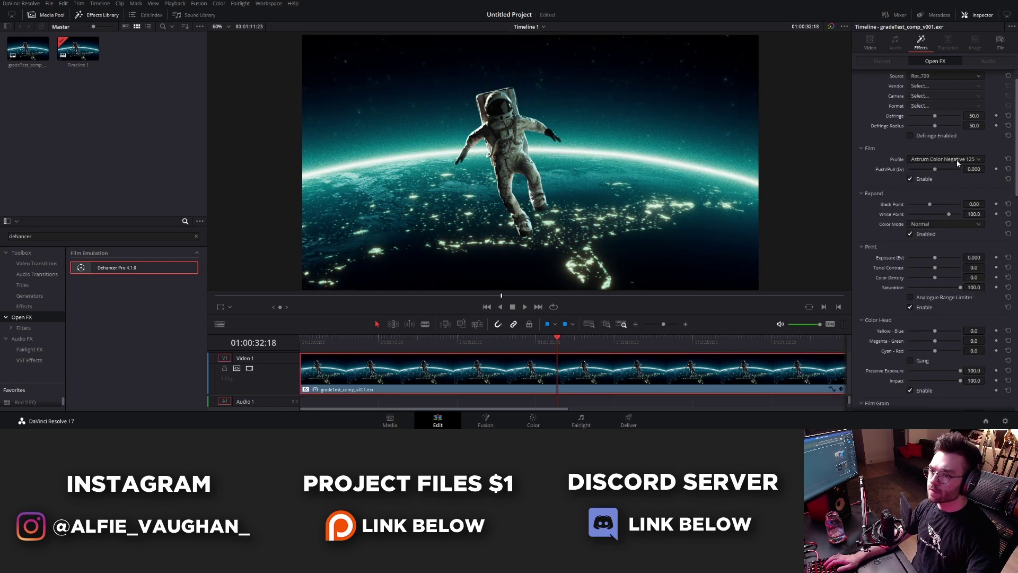
scroll(957, 160, "down", 5)
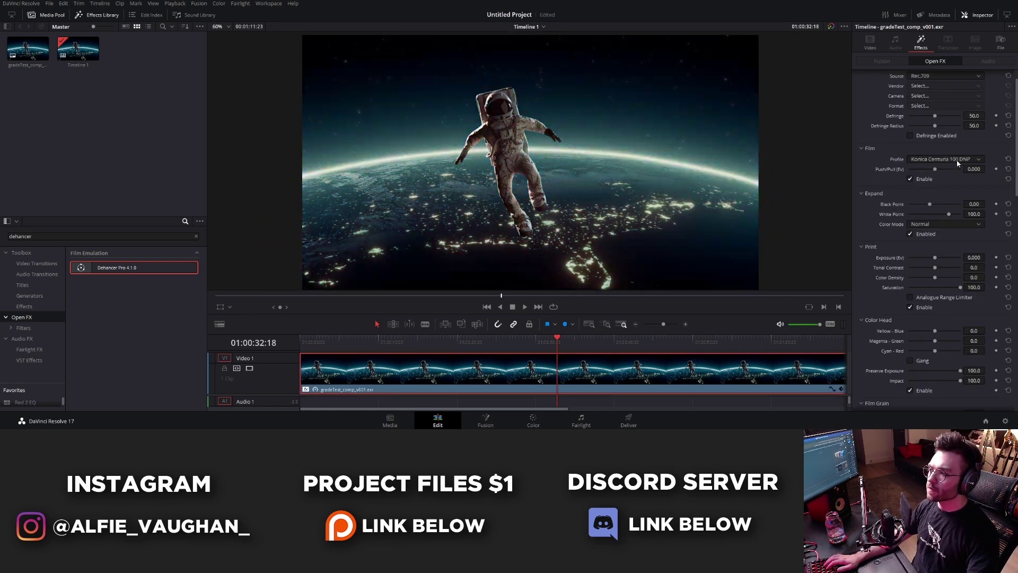
scroll(958, 162, "up", 3)
Set film Push/Pull to 0.450, Expand Black Point -4.50 and White Point 99.1, and Print Tonal Contrast 6.6, Color Density 36.4 and Saturation 89.9.
left_click_drag(935, 170, 941, 169)
left_click_drag(930, 204, 938, 243)
scroll(948, 218, "down", 1)
left_click_drag(936, 254, 940, 254)
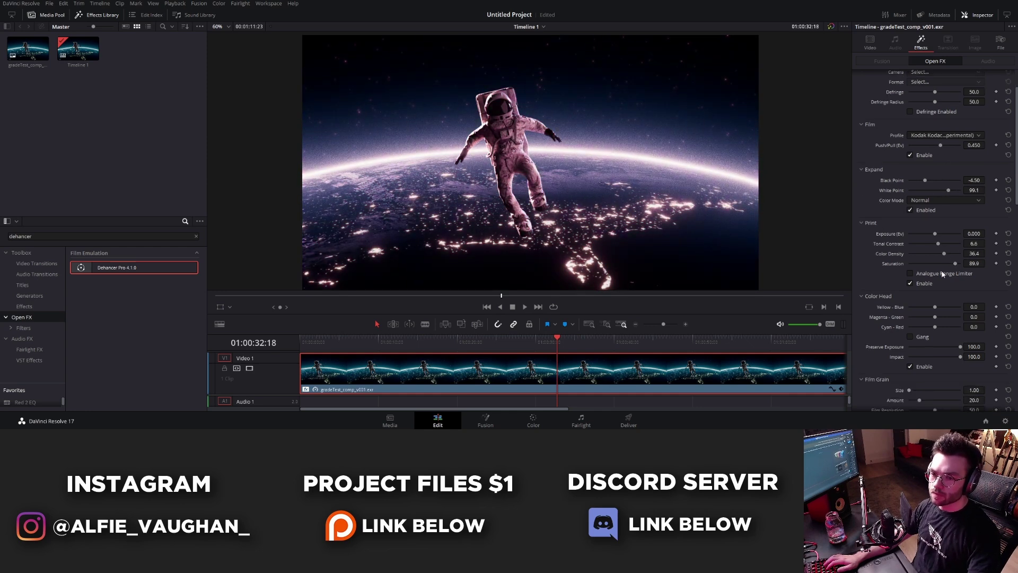
Set Color Head to Yellow-Blue -2.7, Magenta-Green -2.8 and Cyan-Red -3.6, and fine-tune the film grain with a lower Amount.
scroll(943, 274, "down", 3)
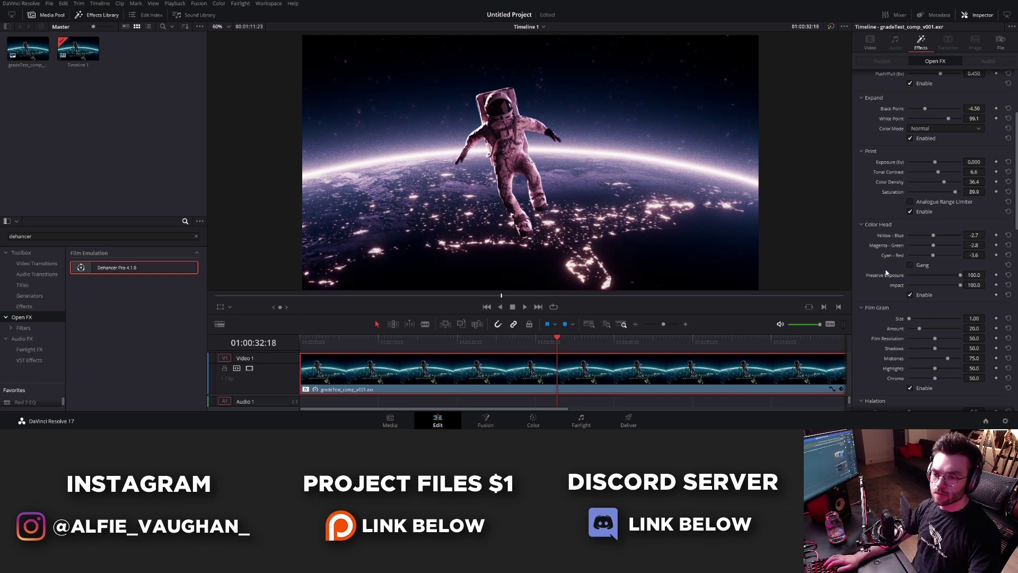
scroll(886, 273, "down", 3)
left_click_drag(920, 257, 914, 256)
left_click_drag(974, 266, 971, 266)
scroll(949, 267, "down", 1)
left_click_drag(935, 253, 934, 262)
Enable Halation with Smoothness 0.0, Local Diffusion 30.2, Global Diffusion 18.6, Hue 71.3 and Impact 48.8.
scroll(934, 273, "down", 3)
mouse_move(935, 273)
left_mouse_down()
mouse_move(960, 294)
mouse_move(919, 284)
left_mouse_up()
scroll(489, 113, "up", 4)
left_click_drag(931, 274, 945, 304)
left_click_drag(950, 324, 935, 324)
left_click(910, 344)
scroll(529, 161, "down", 1)
left_click(911, 344)
Set Bloom to Highlights 77.5, Source Limiter 80.6, Details 34.9, Diffusion 50.4, Amplify 72.1, Save Lights 84.5, Saturation 86.1 and Impact 75.9.
scroll(958, 267, "down", 6)
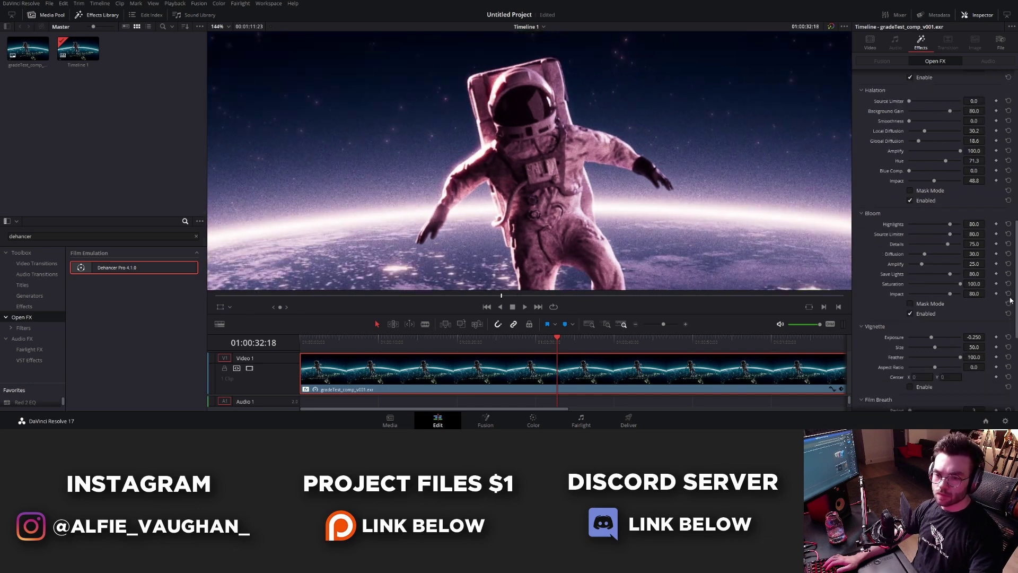
left_click_drag(950, 223, 927, 244)
left_click_drag(922, 264, 947, 296)
left_click(918, 315)
Enable the vignette with Exposure -0.698, Size 81.4, Feather 52.0 and Aspect Ratio -11.6.
scroll(529, 160, "down", 5)
scroll(935, 287, "down", 3)
left_click(910, 315)
scroll(880, 300, "down", 2)
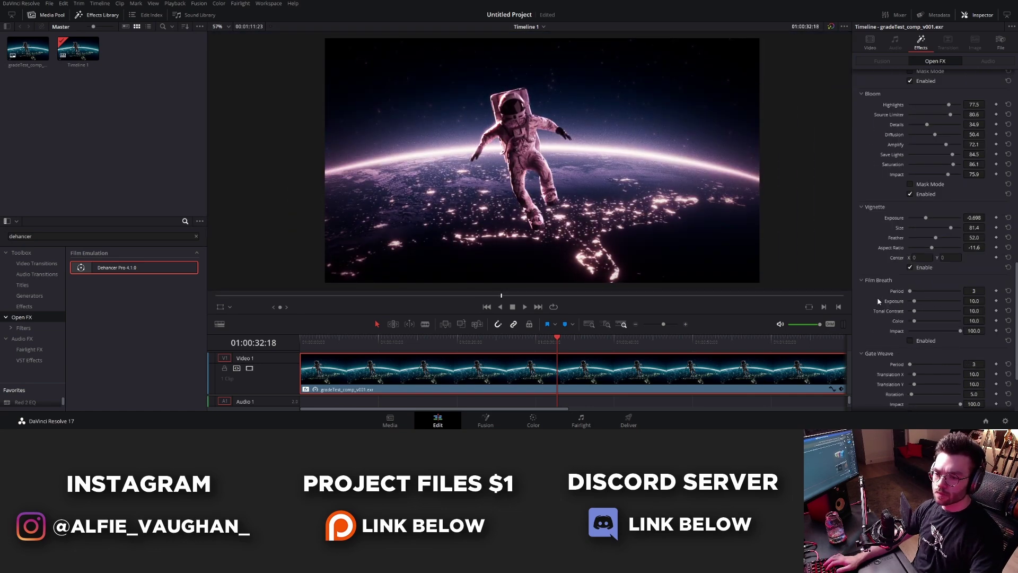
Examine the graded shot up close around the astronaut, the glowing horizon and the city lights.
scroll(874, 286, "up", 12)
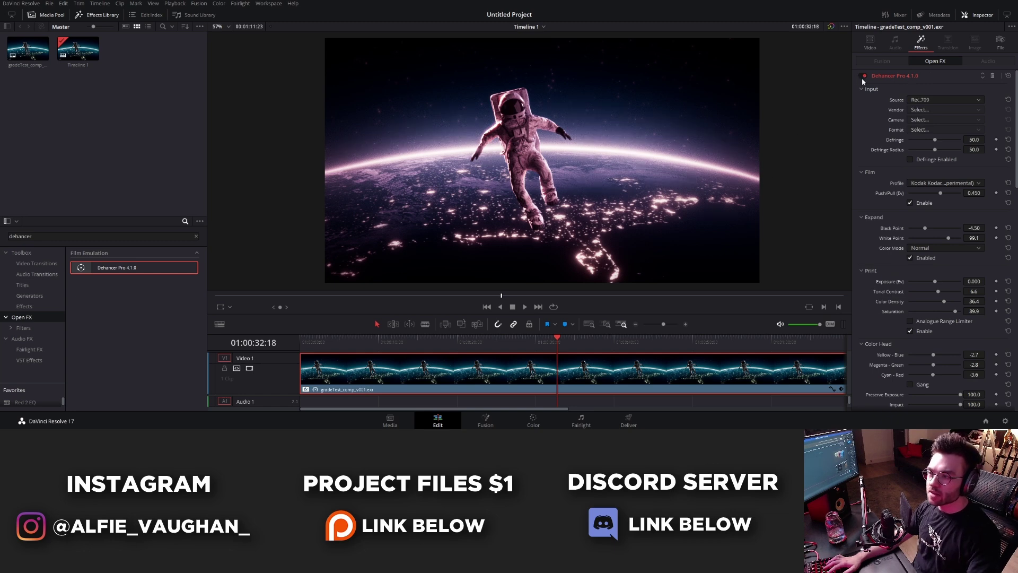
scroll(497, 121, "up", 3)
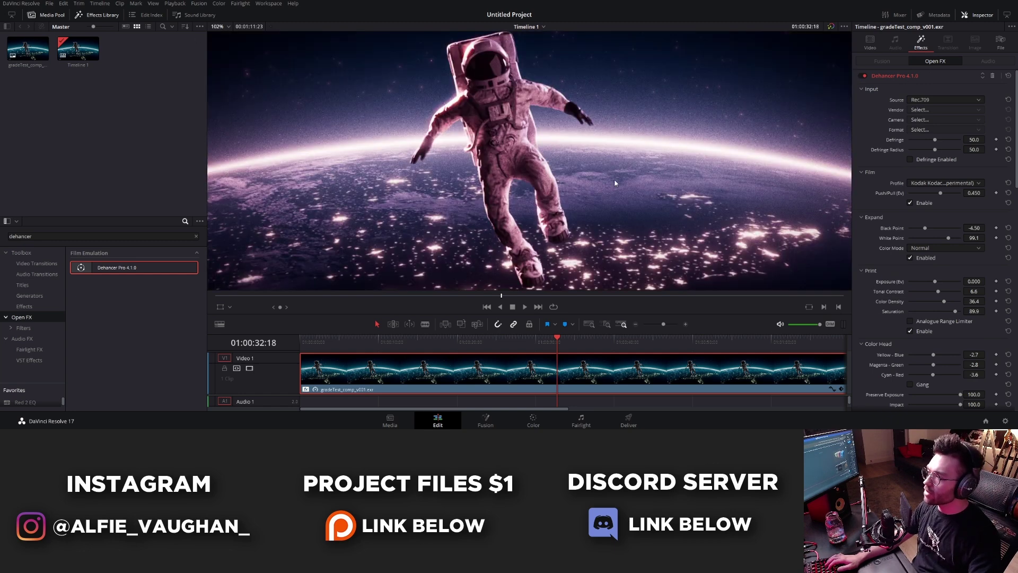
mouse_move(791, 154)
left_mouse_down()
mouse_move(607, 170)
mouse_move(801, 167)
left_mouse_up()
scroll(718, 173, "down", 1)
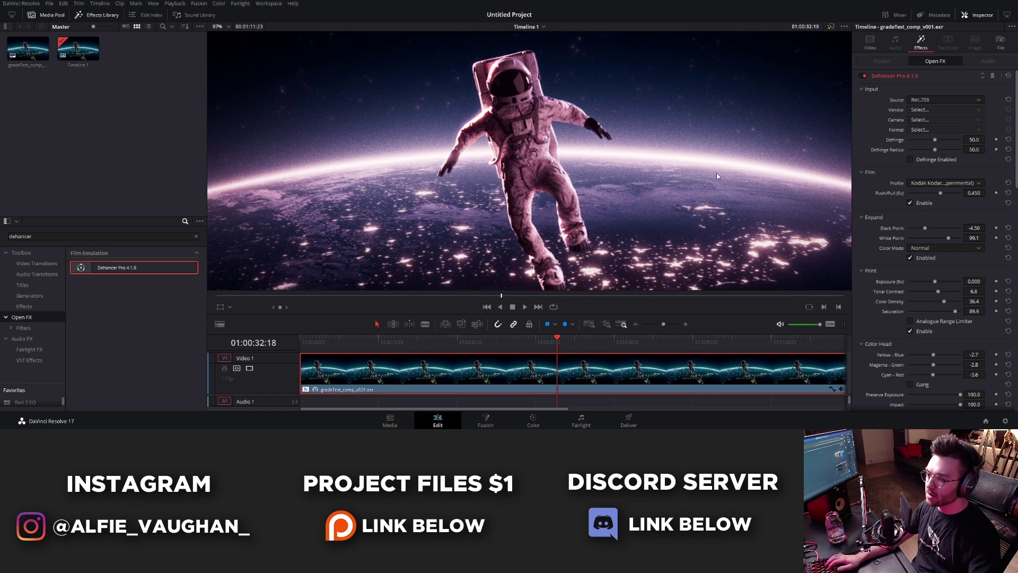
left_click_drag(710, 174, 675, 155)
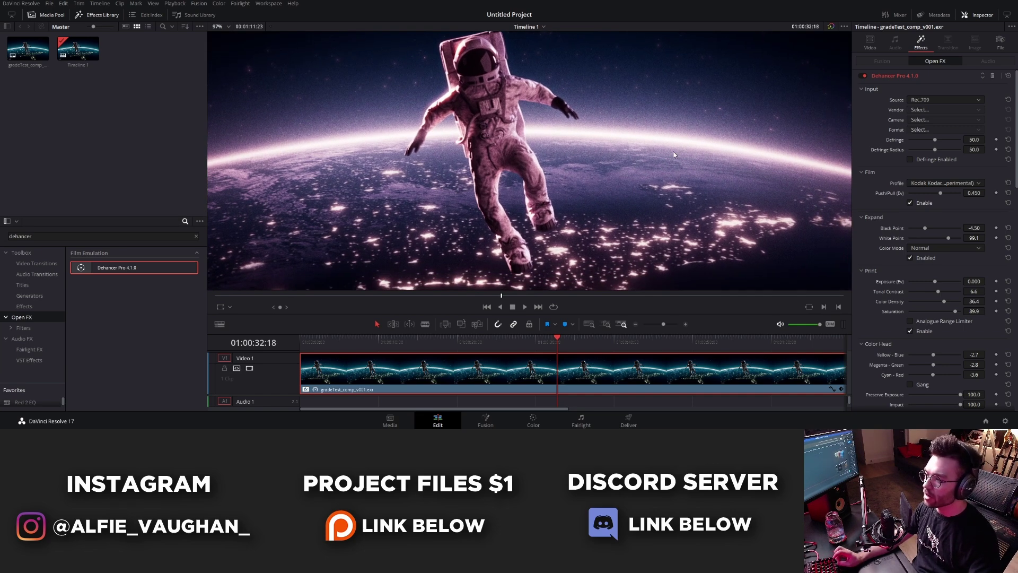
scroll(672, 152, "down", 3)
scroll(676, 169, "up", 2)
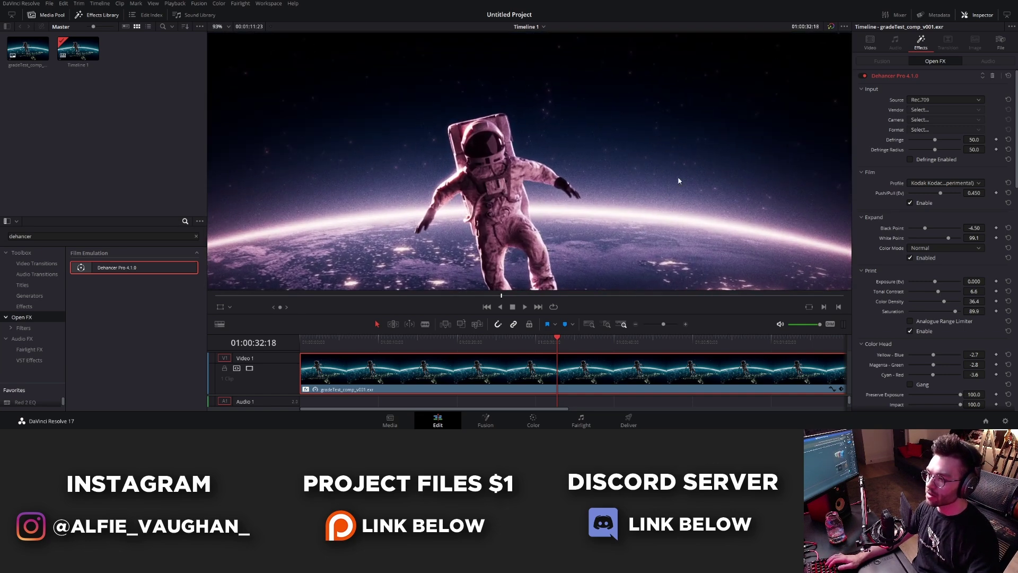
scroll(595, 239, "up", 4)
left_click_drag(735, 216, 513, 103)
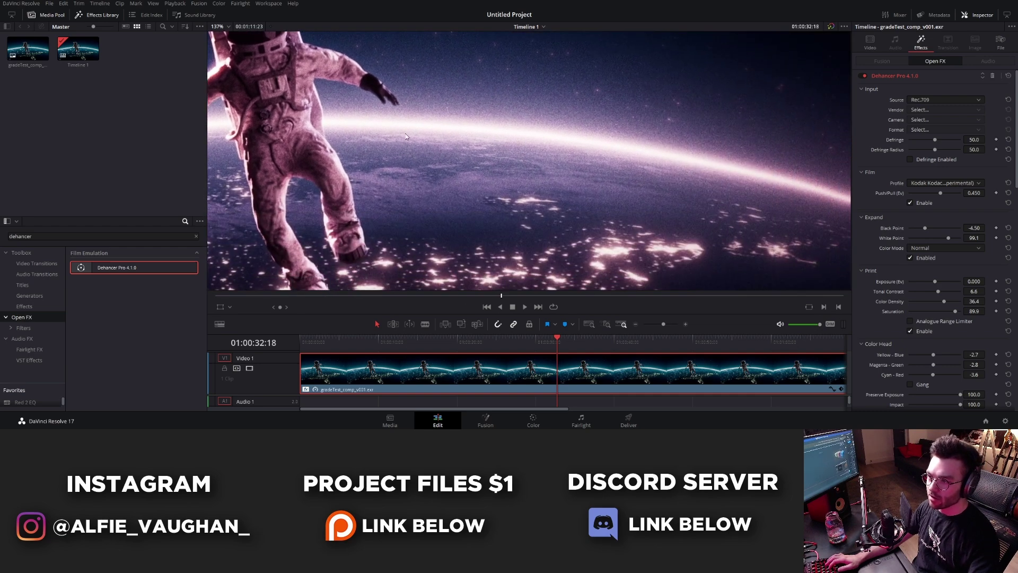
Compare the whole shot with and without the Dehancer Pro grade, viewing the ungraded version full screen.
left_click_drag(596, 88, 783, 103)
scroll(716, 171, "down", 4)
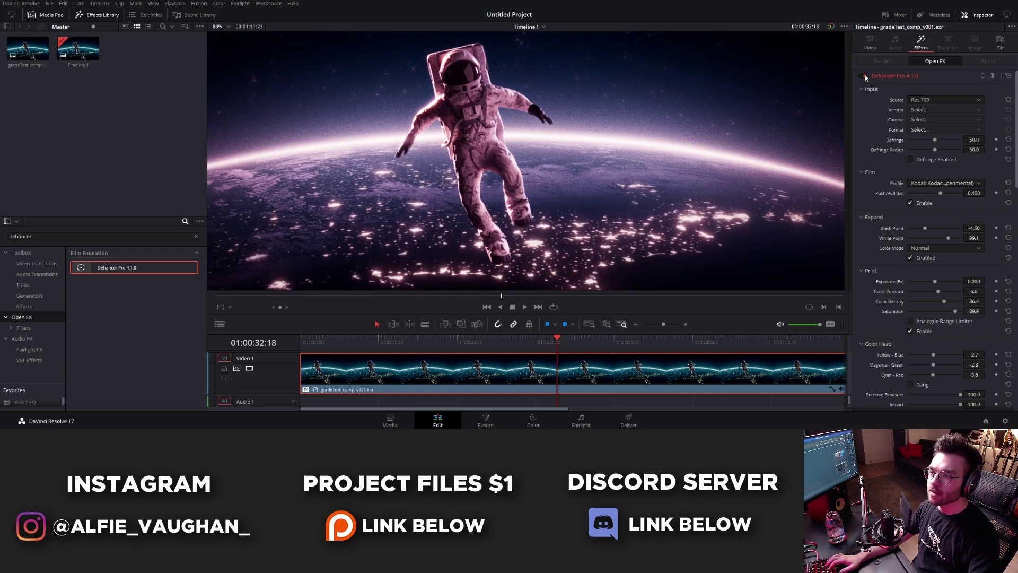
left_click(863, 76)
scroll(647, 136, "down", 2)
key("ctrl+f")
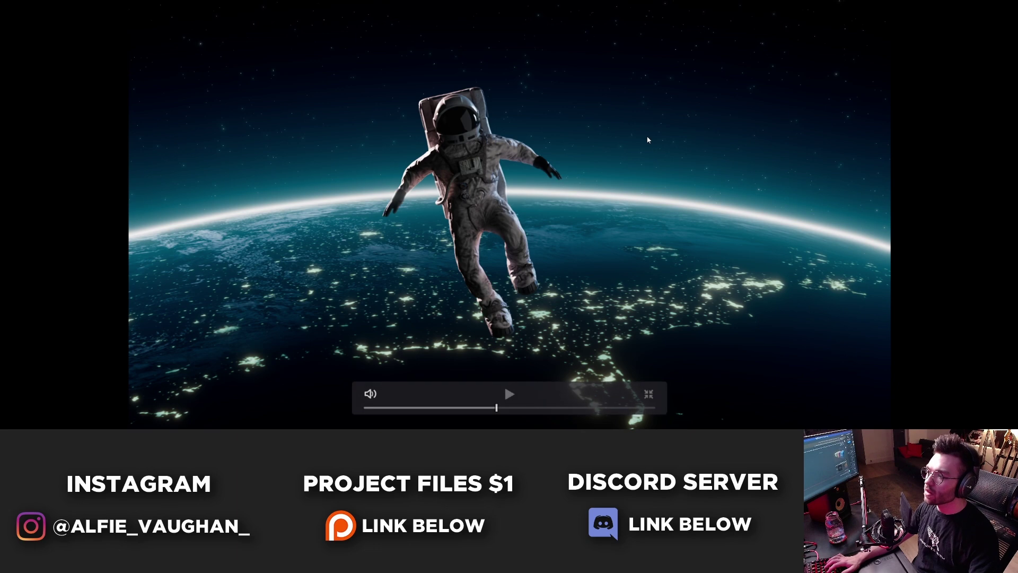
key("Escape")
left_click(861, 75)
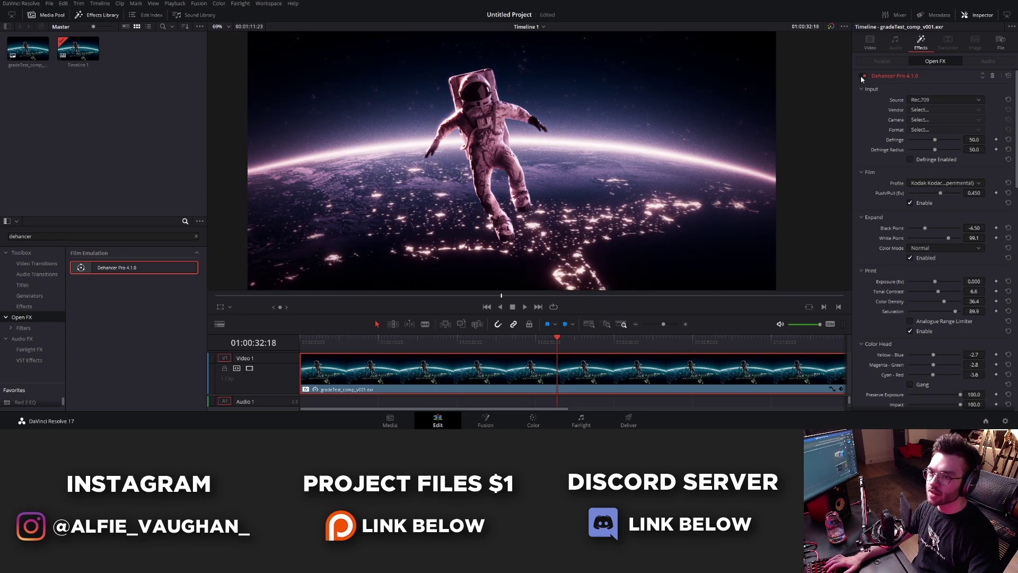
Review the grade's settings from the Kodachrome film profile through Expand, Print, Color Head and Film Grain.
left_click(944, 183)
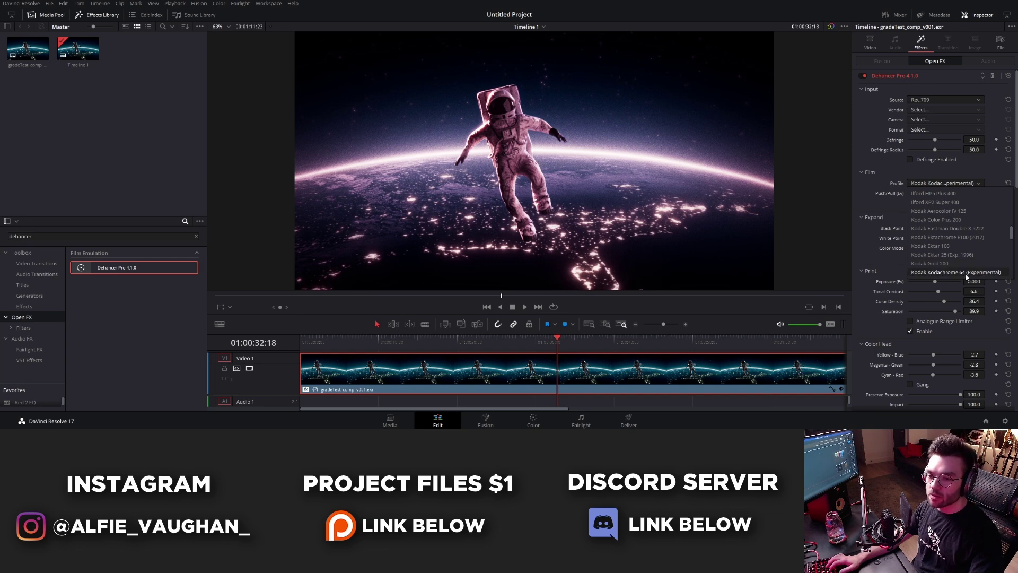
left_click(870, 196)
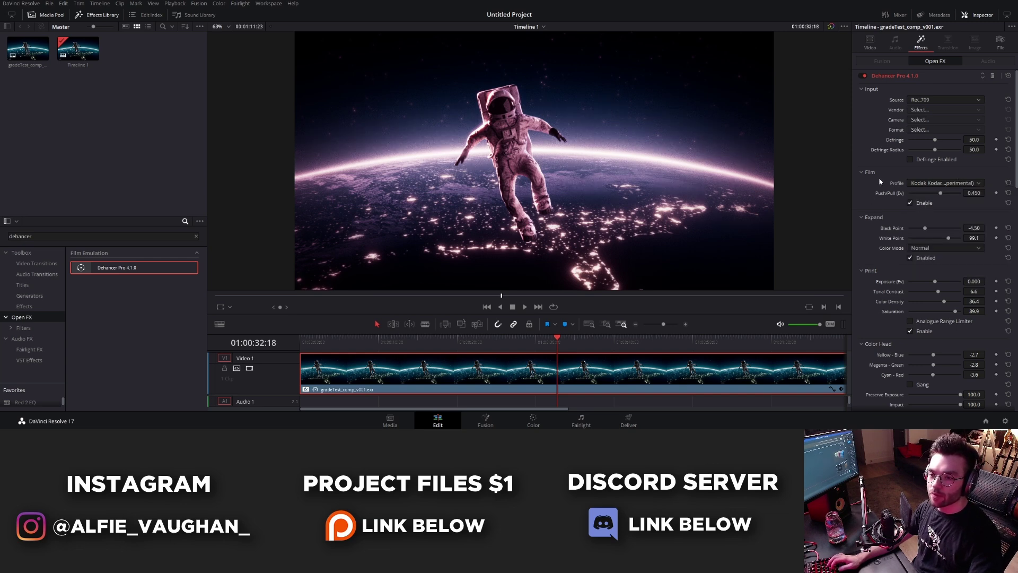
scroll(928, 165, "down", 3)
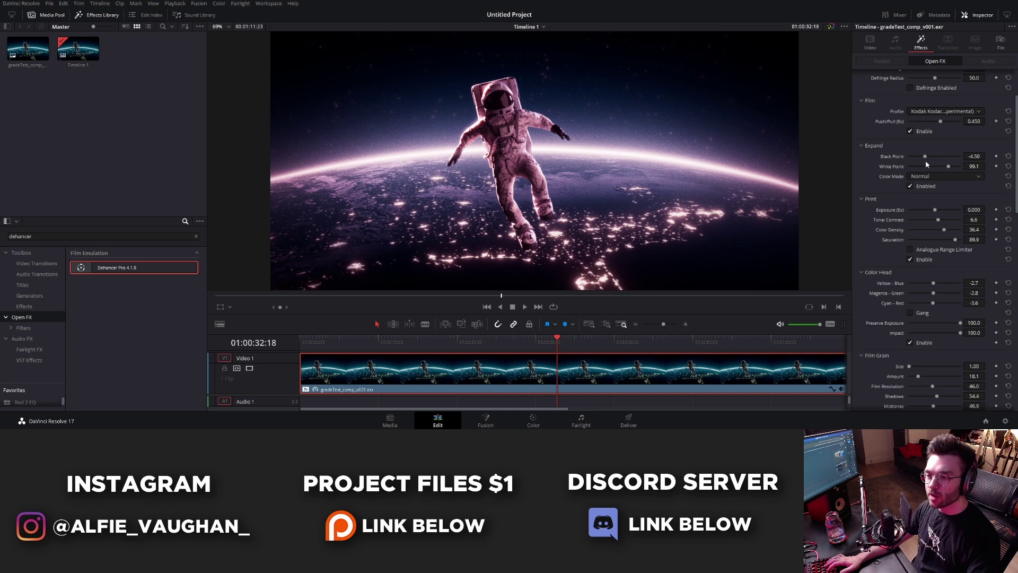
scroll(923, 163, "down", 1)
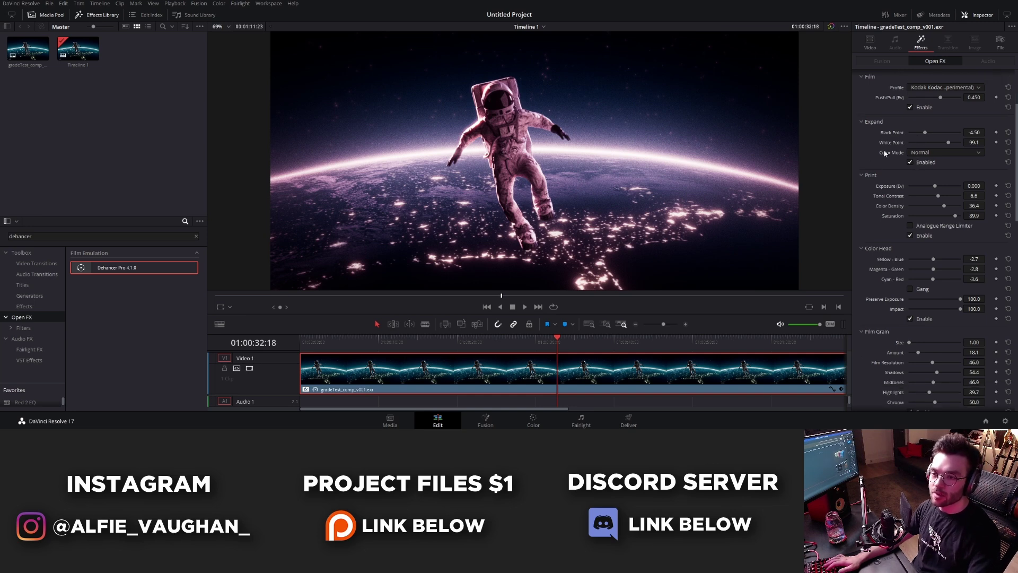
scroll(896, 143, "down", 3)
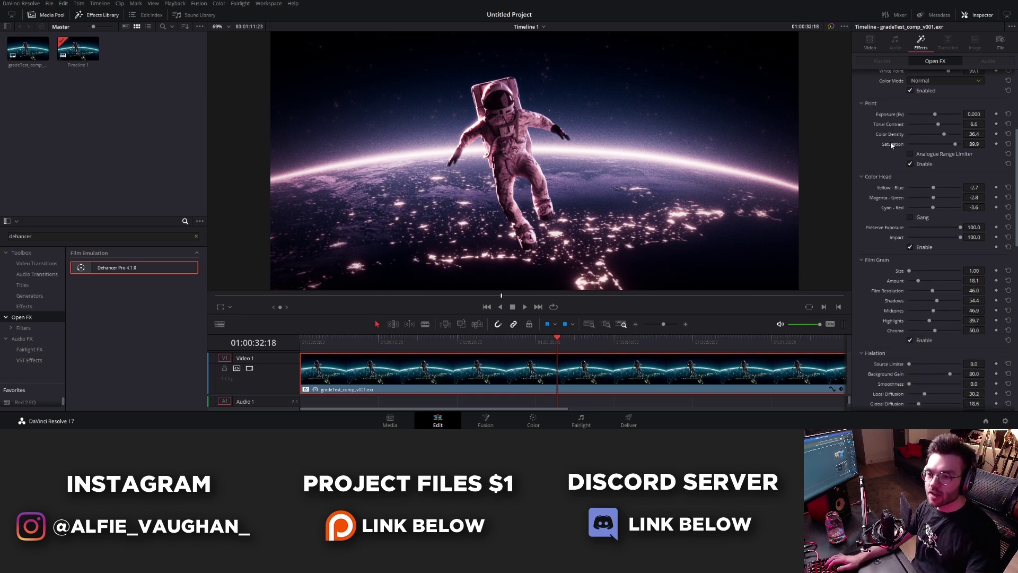
scroll(896, 156, "down", 2)
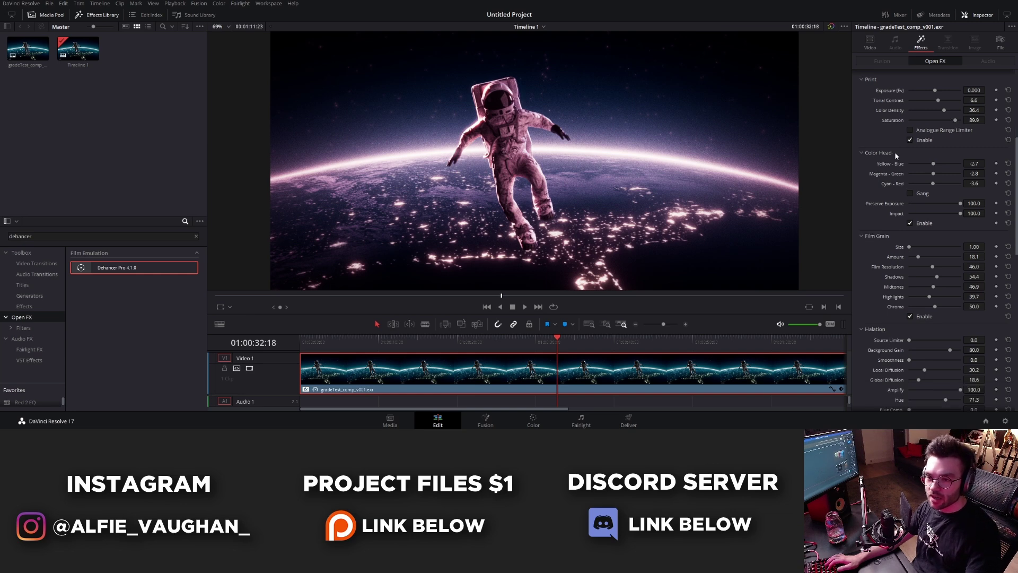
scroll(953, 125, "down", 1)
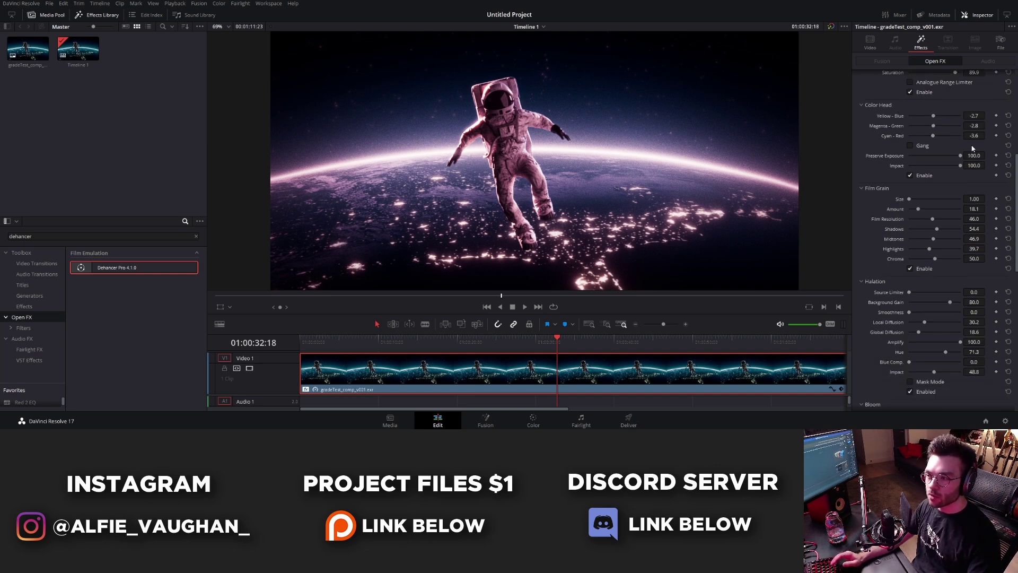
scroll(969, 143, "down", 3)
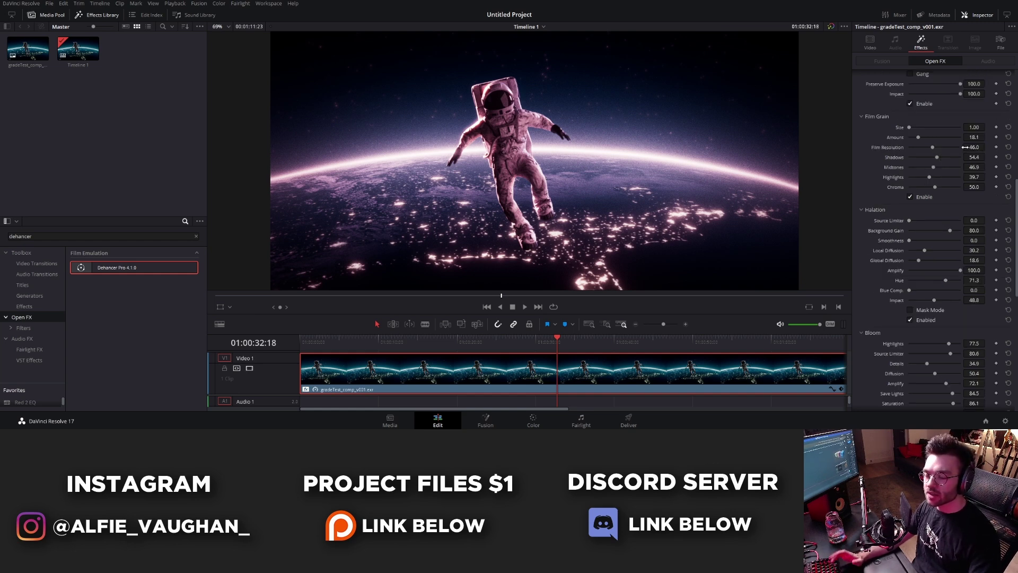
Compare the shot with Film Grain off and on, and switch Halation off.
scroll(911, 143, "up", 1)
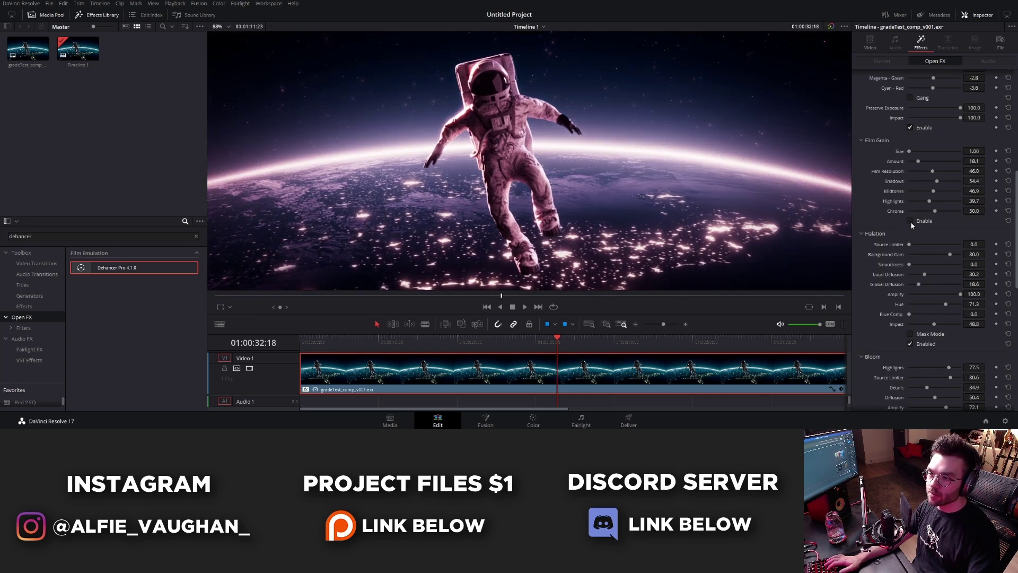
scroll(876, 262, "down", 3)
scroll(440, 83, "up", 4)
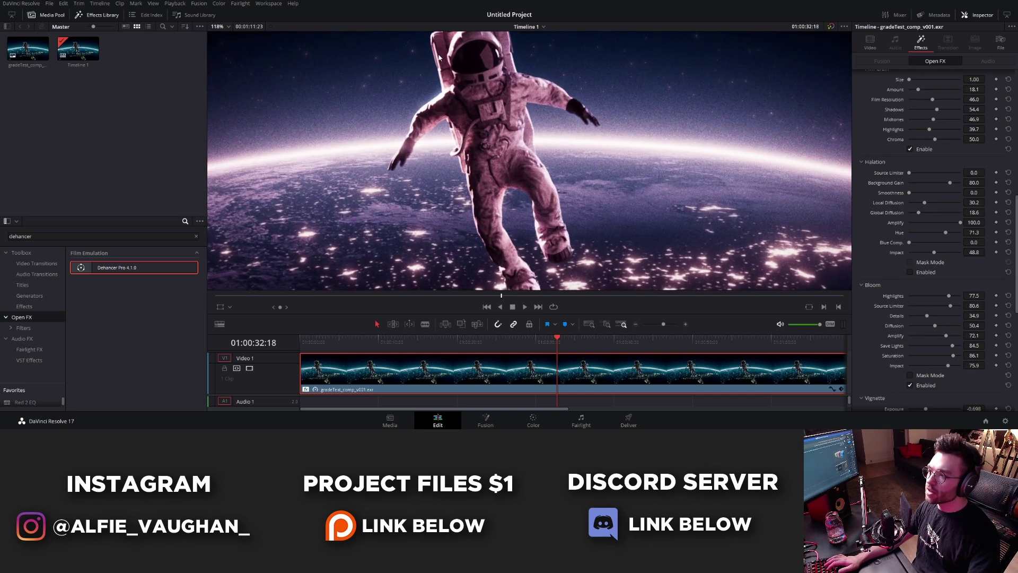
Switch Bloom off, and re-enable Halation and Bloom one at a time to compare their glow around the astronaut.
left_click(910, 385)
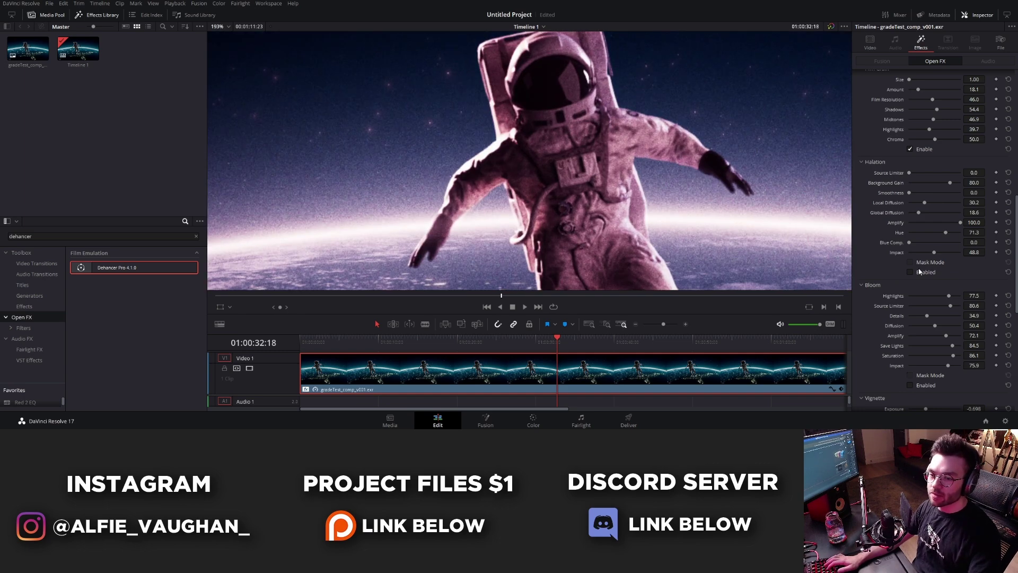
scroll(600, 189, "up", 2)
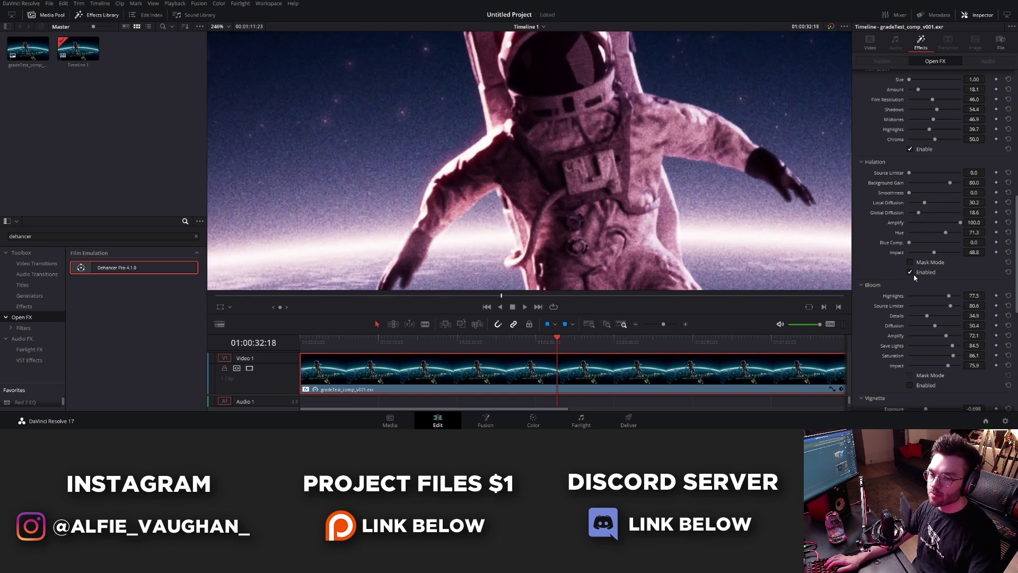
scroll(484, 134, "up", 2)
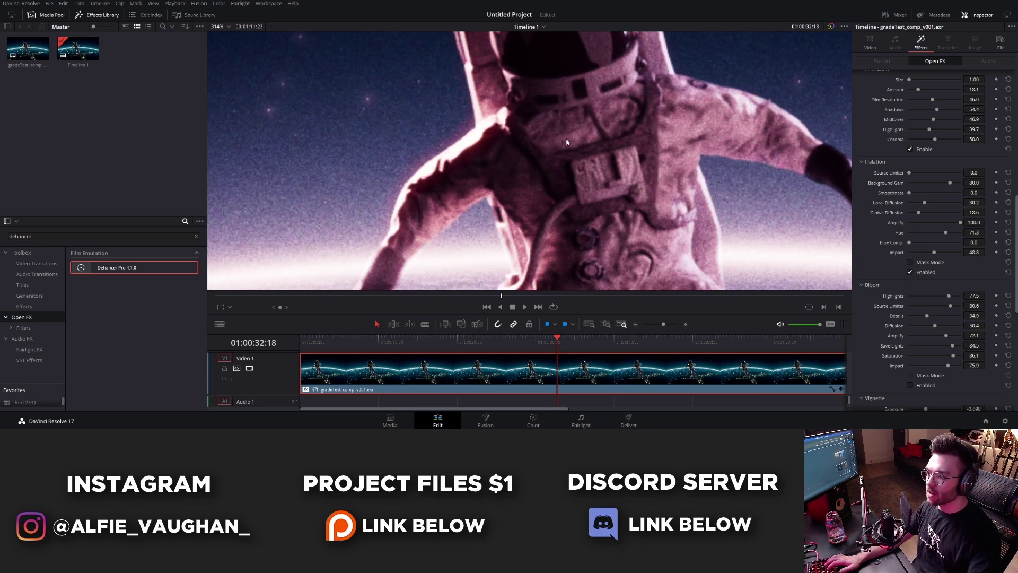
scroll(567, 139, "down", 5)
left_click(910, 385)
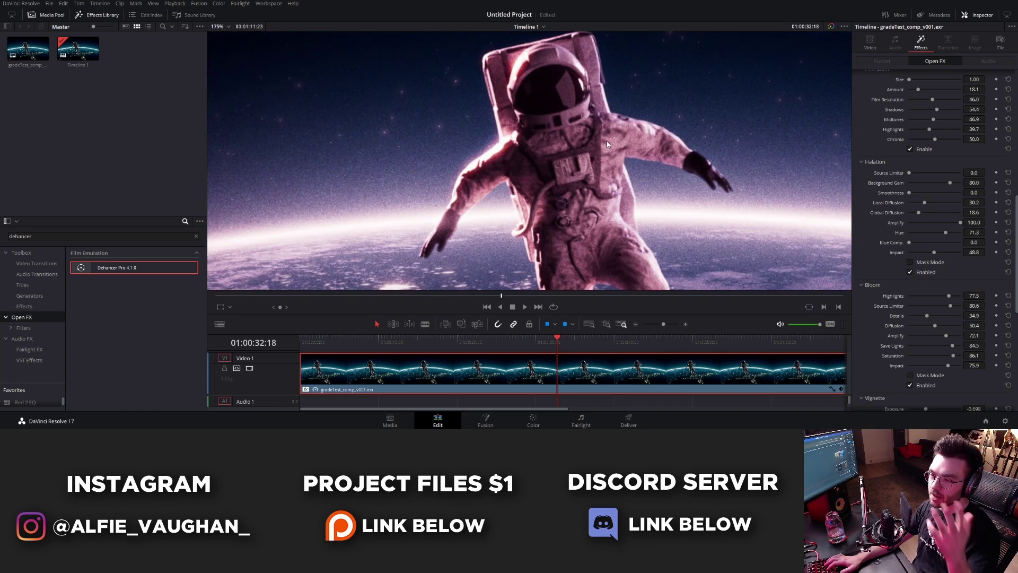
scroll(607, 140, "down", 3)
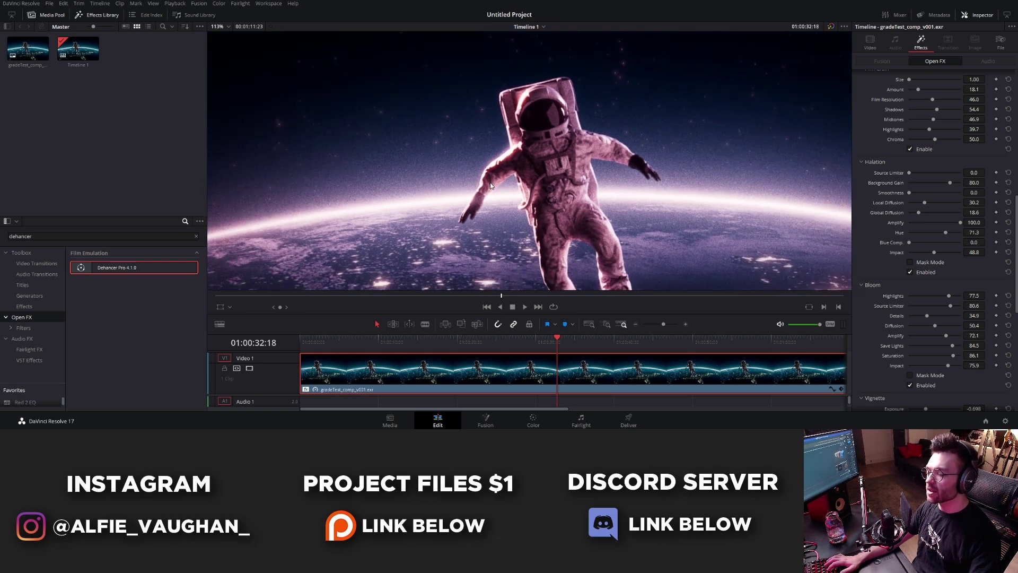
scroll(535, 144, "up", 2)
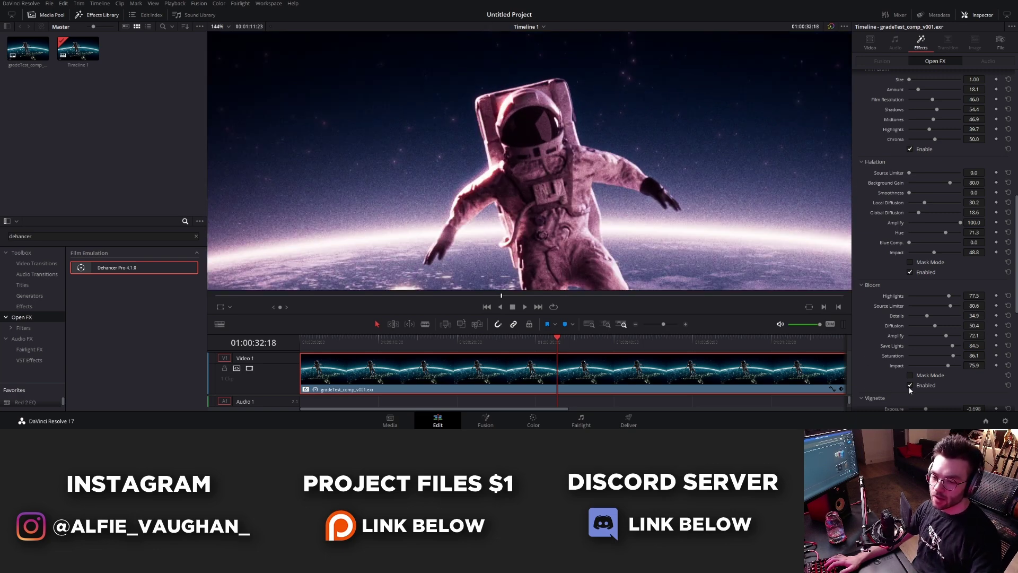
Compare the whole frame with the Vignette off and on, leaving it enabled, and look over Film Breath and Gate Weave.
scroll(552, 99, "down", 3)
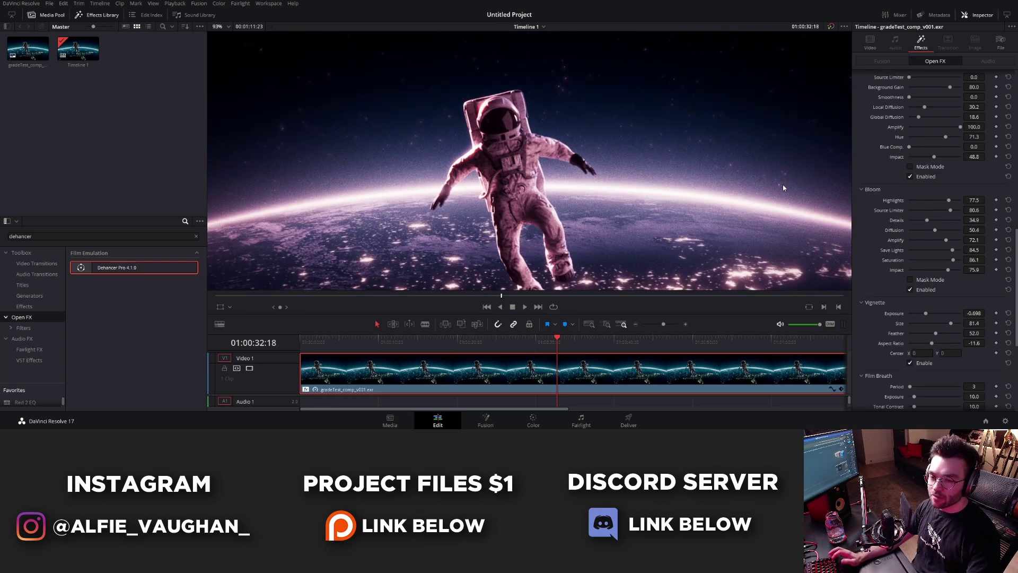
scroll(466, 152, "up", 1)
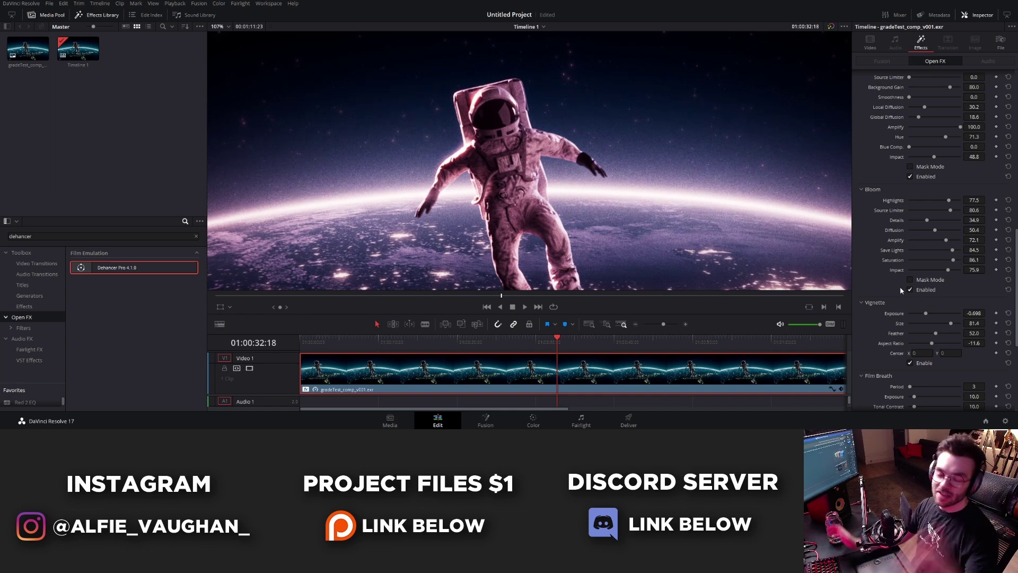
key("shift+z")
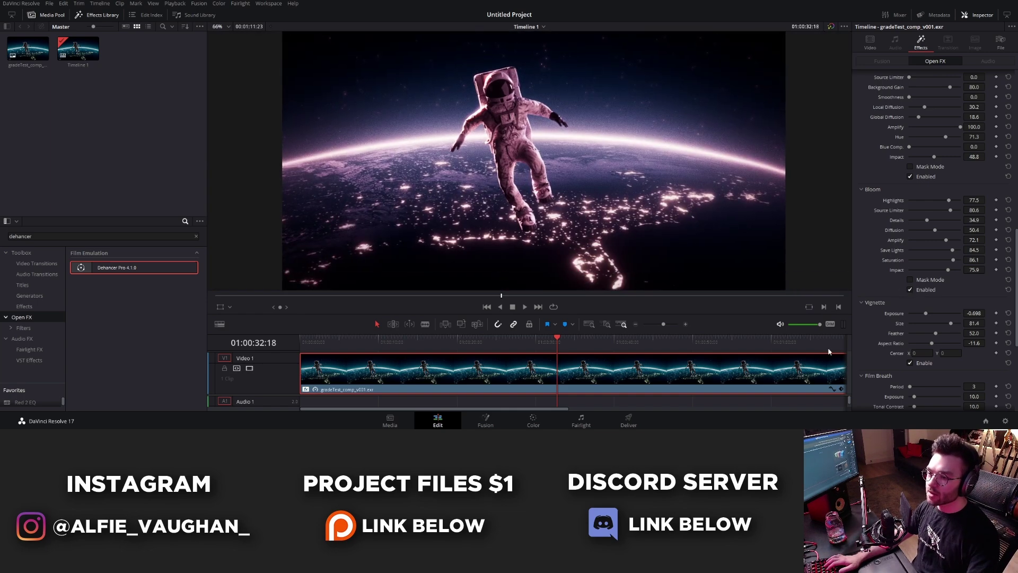
left_click(910, 363)
left_click(911, 363)
scroll(573, 91, "down", 1)
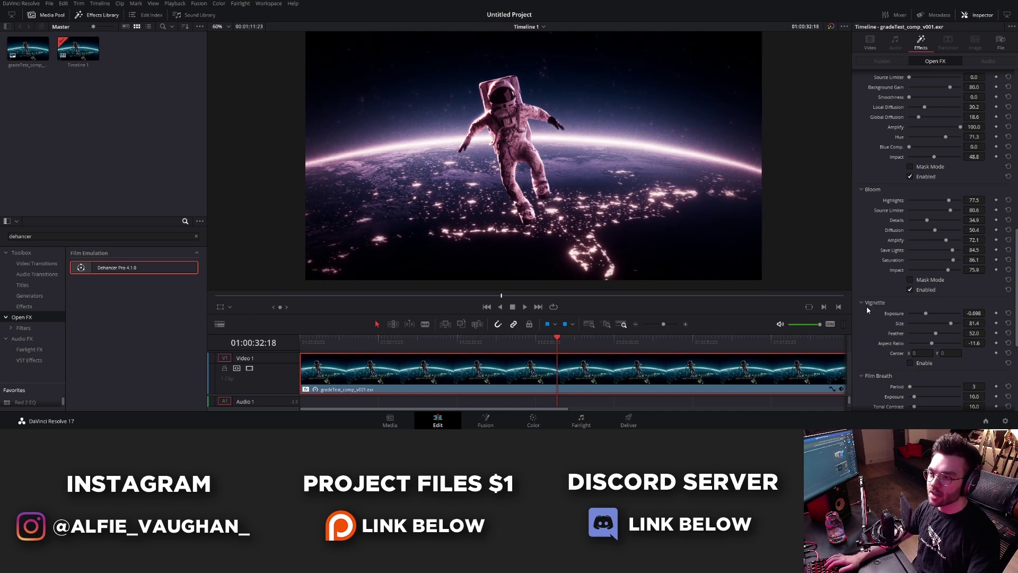
left_click(910, 364)
scroll(910, 364, "down", 5)
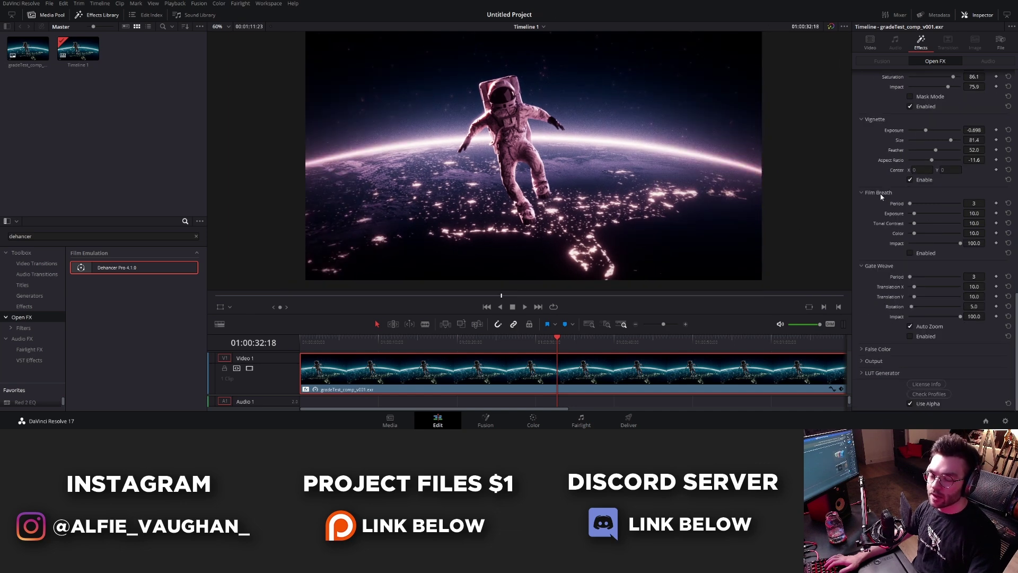
Move the playhead to 01:00:26:20 and toggle Dehancer Pro off and on to compare the original with the final look.
left_click_drag(522, 343, 598, 225)
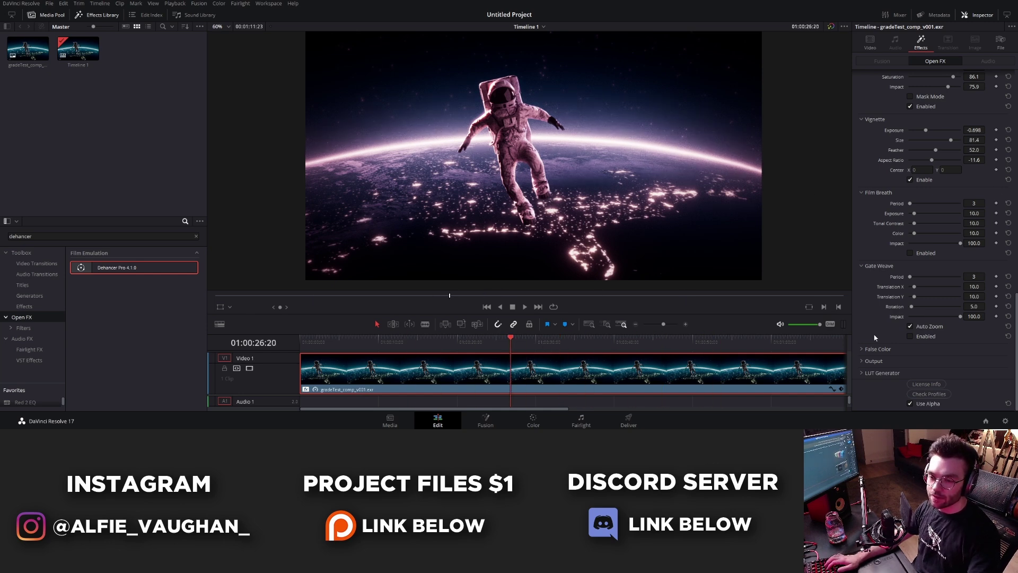
scroll(901, 238, "up", 10)
left_click(864, 76)
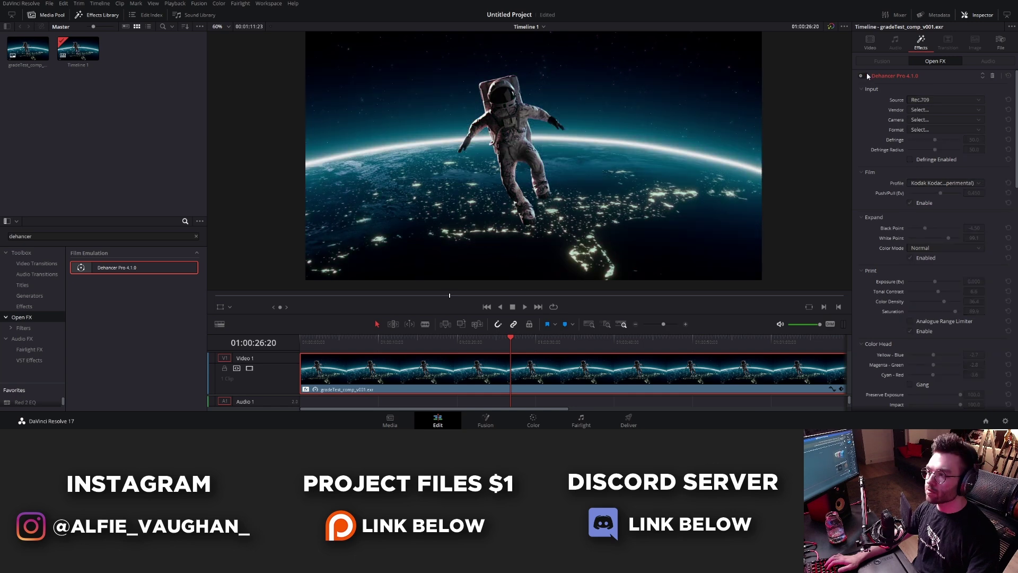
left_click(864, 76)
left_click(865, 76)
left_click(865, 76)
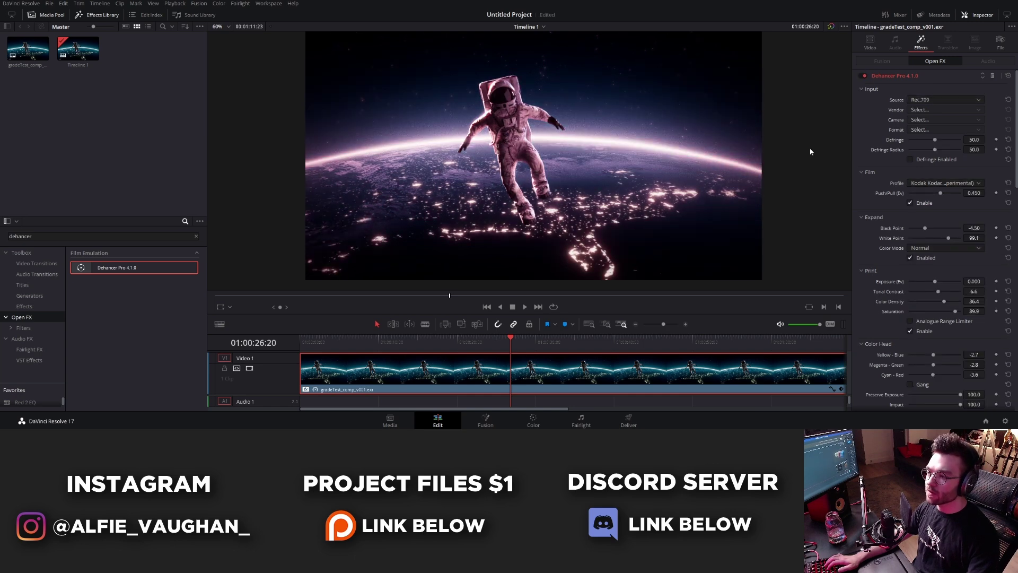
Save the project with the finished Dehancer Pro grade.
key("ctrl+s")
scroll(804, 227, "down", 2)
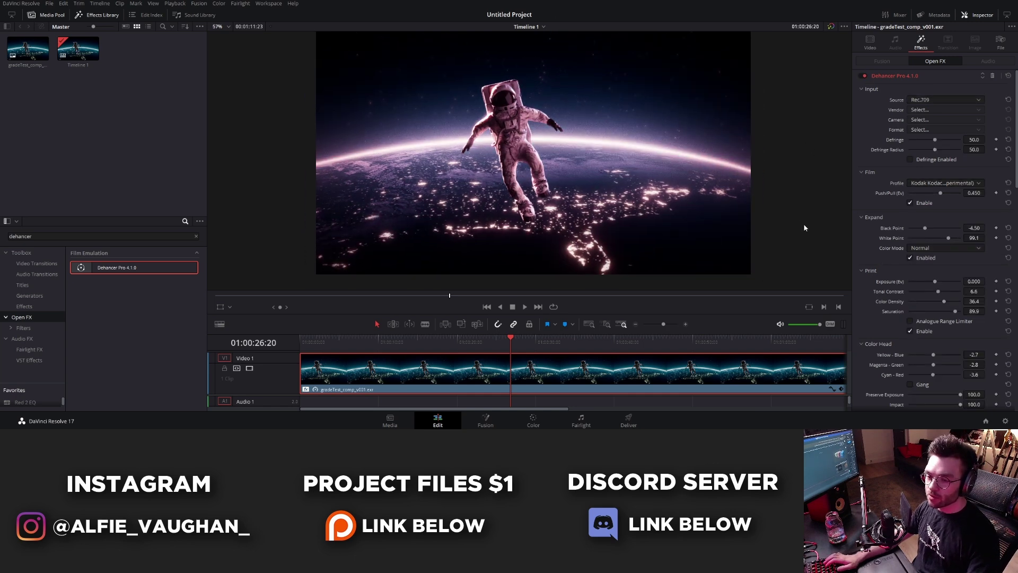
scroll(778, 225, "up", 1)
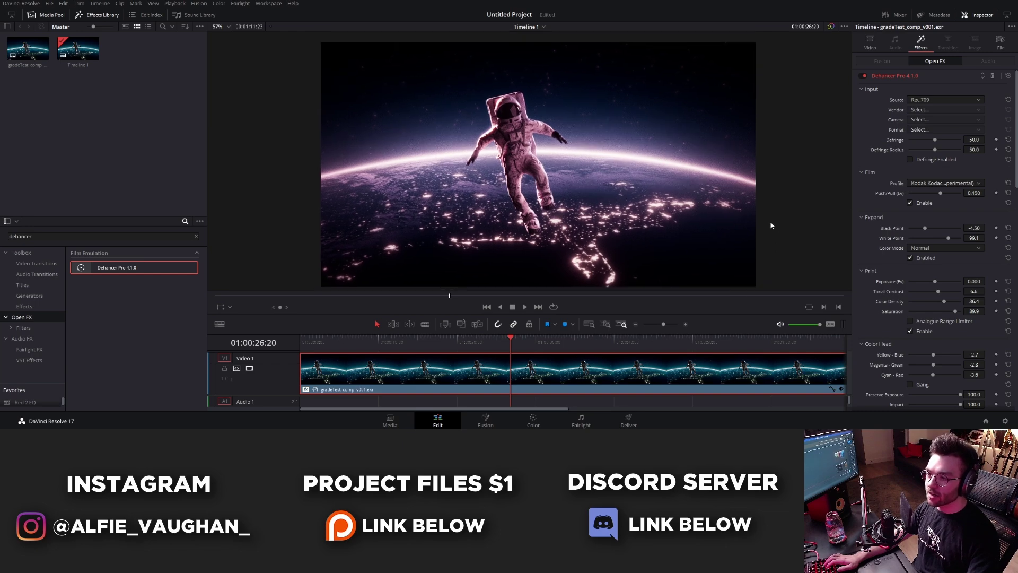